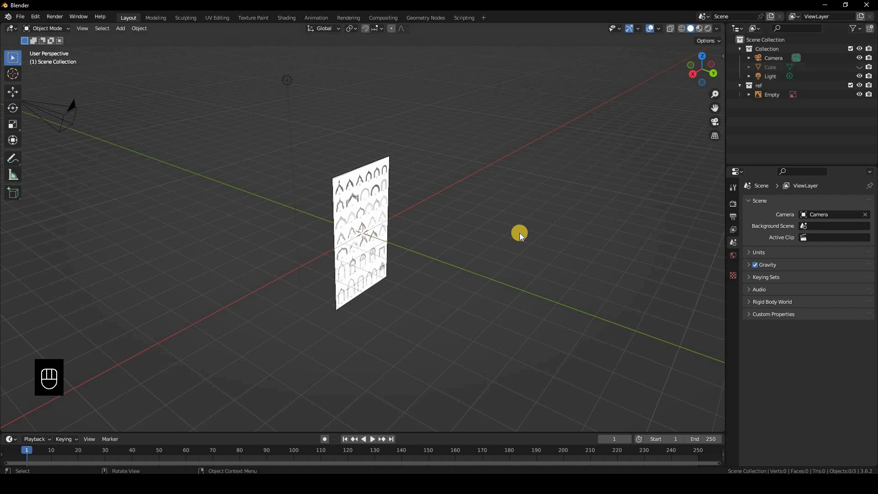
View the arch reference image from the front and hide the ref collection
{"action": "key", "text": "KP_1"}
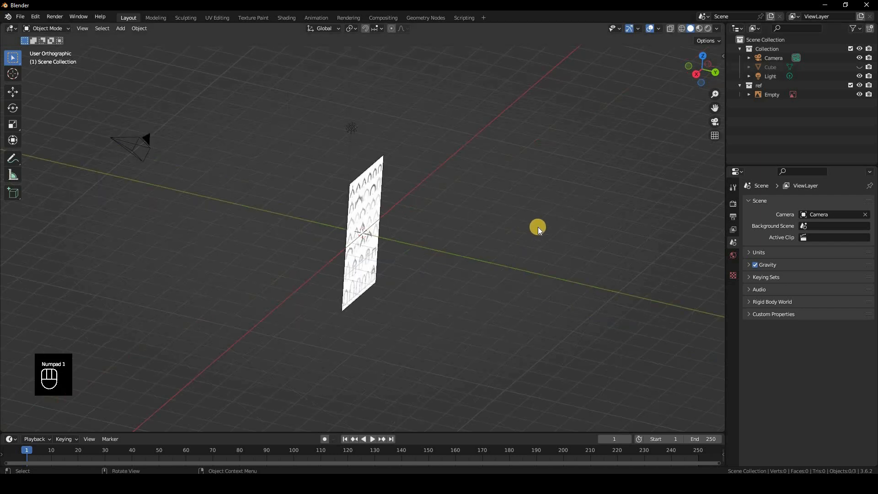
{"action": "scroll", "coordinate": [538, 227], "scroll_direction": "up", "scroll_amount": 3}
{"action": "scroll", "coordinate": [407, 345], "scroll_direction": "down", "scroll_amount": 1}
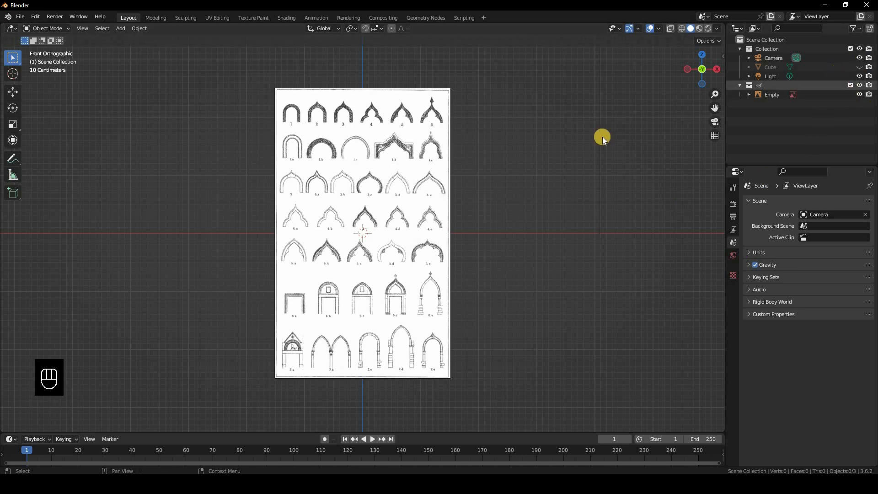
{"action": "key", "text": "h"}
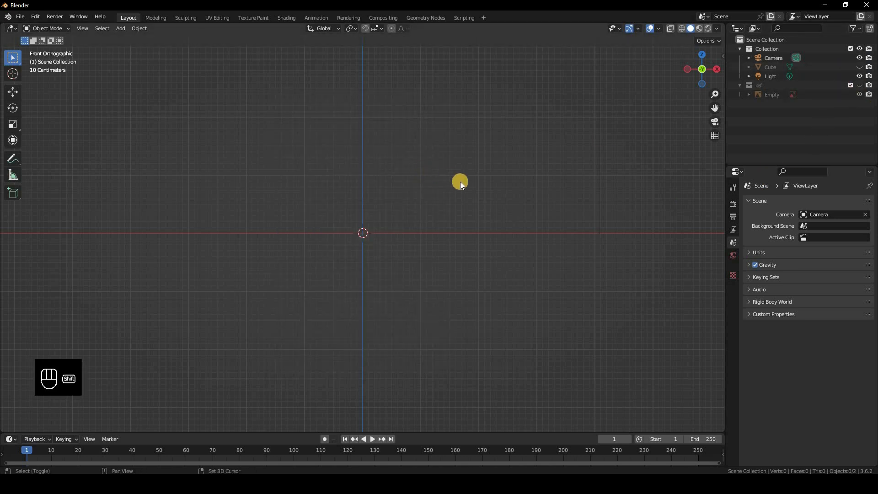
Add a mesh circle at the origin and delete the vertices of its lower half, keeping the 17-vertex upper arc
{"action": "key", "text": "shift+a"}
{"action": "left_click", "coordinate": [465, 185]}
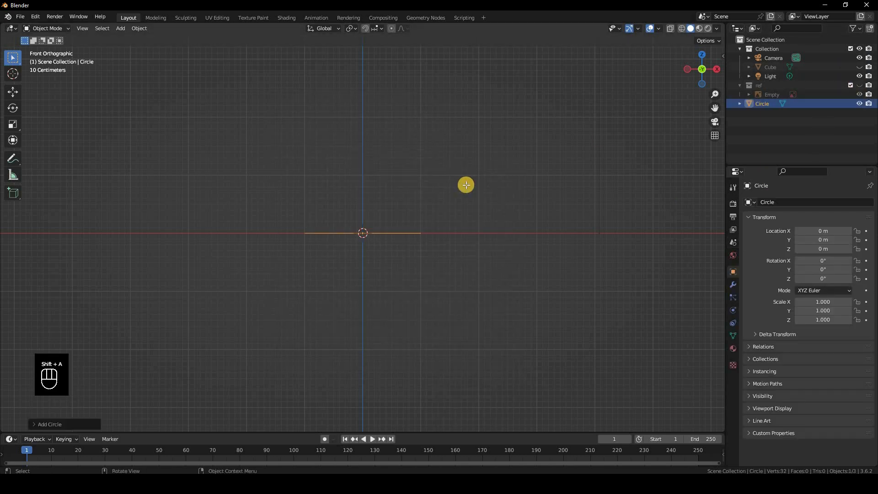
{"action": "key", "text": "KP_7"}
{"action": "key", "text": "Tab"}
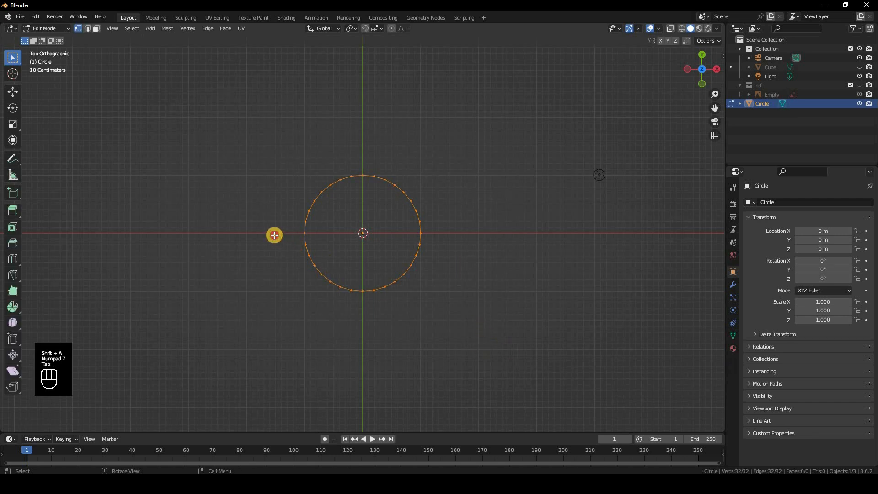
{"action": "left_click_drag", "start_coordinate": [511, 351], "coordinate": [274, 234]}
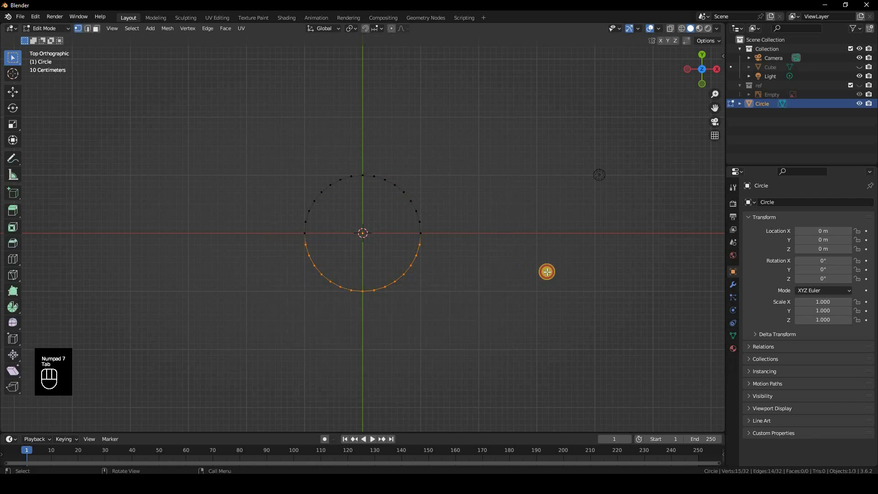
{"action": "key", "text": "Delete"}
{"action": "left_click", "coordinate": [547, 271]}
{"action": "key", "text": "Tab"}
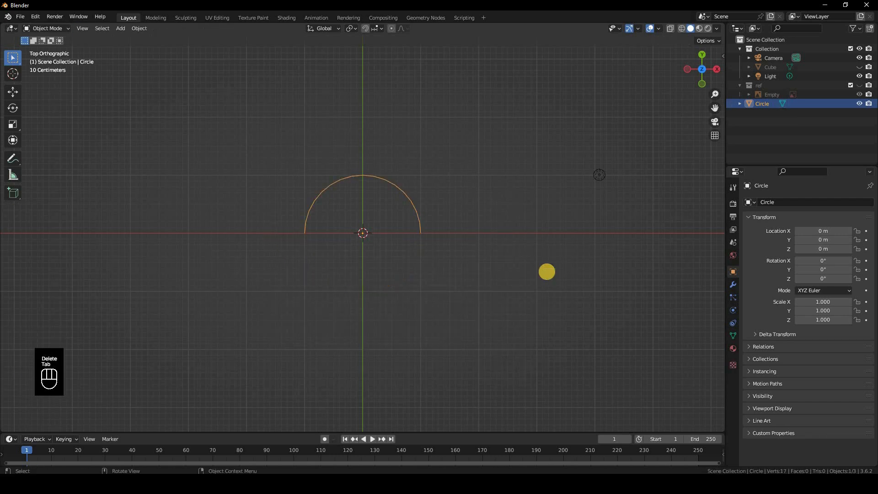
Rotate the half circle 90° about the X axis so it stands upright in front view
{"action": "type", "text": "rx90"}
{"action": "key", "text": "Return"}
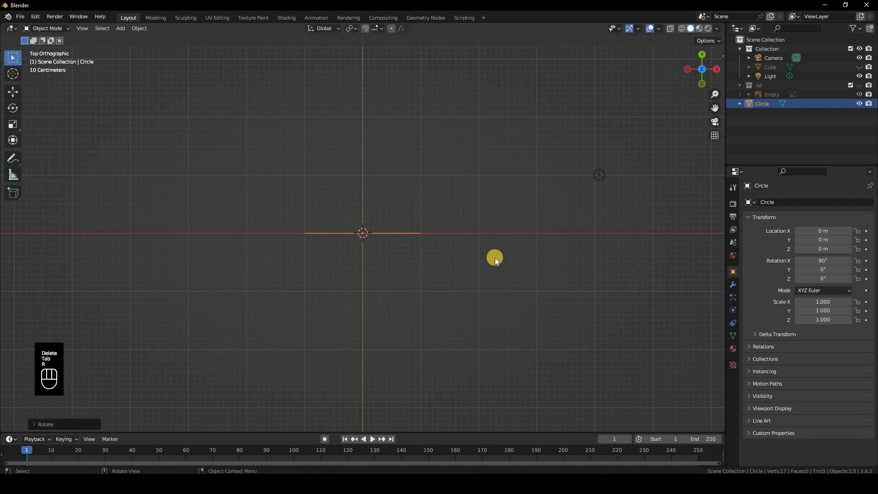
{"action": "key", "text": "KP_1"}
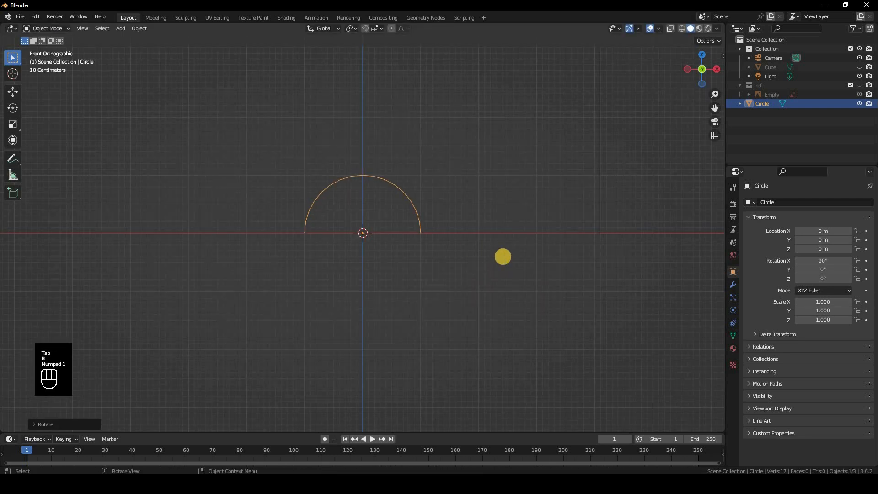
Scale the half circle by a factor of 5 and apply its scale
{"action": "key", "text": "s"}
{"action": "left_click", "coordinate": [484, 239]}
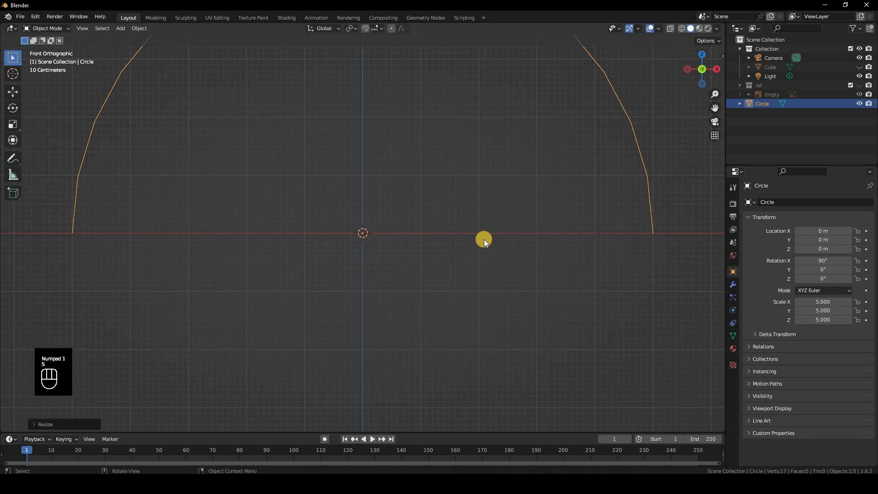
{"action": "scroll", "coordinate": [484, 240], "scroll_direction": "down", "scroll_amount": 6}
{"action": "key", "text": "ctrl+a"}
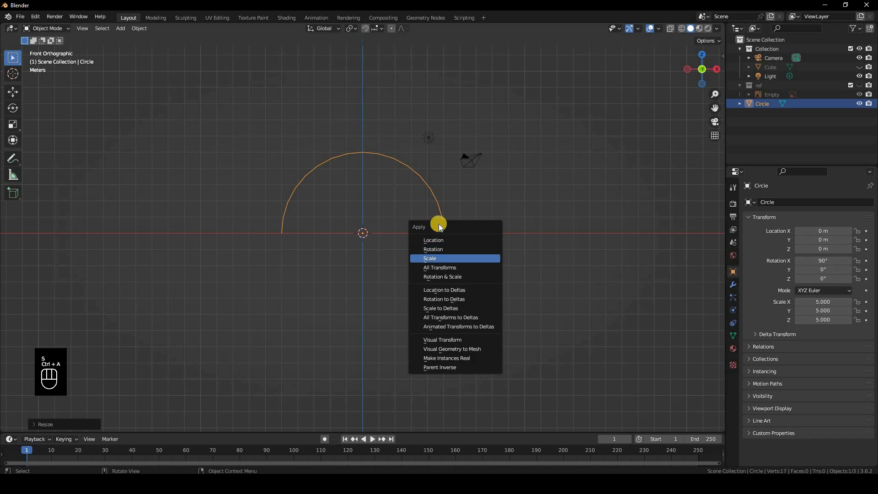
{"action": "key", "text": "Return"}
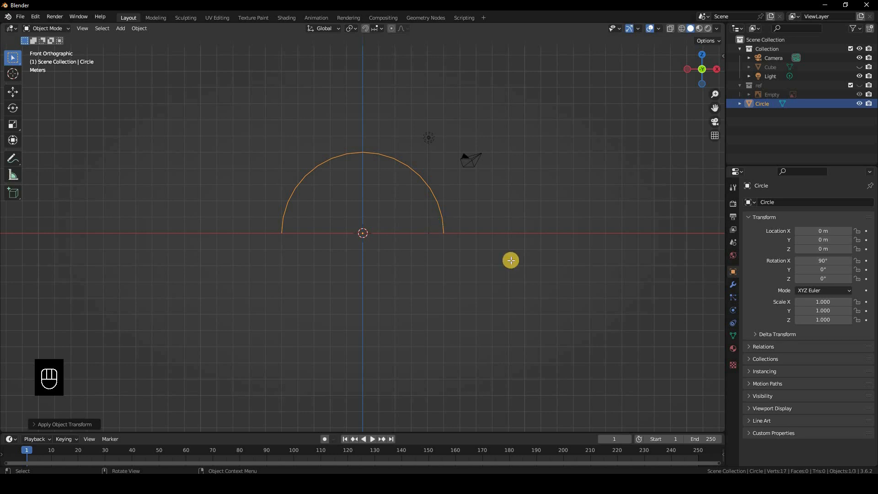
Extrude the arc's two end vertices about 10 m downward along Z to form the straight sides of the arch
{"action": "key", "text": "Tab"}
{"action": "left_click_drag", "start_coordinate": [512, 267], "coordinate": [262, 226]}
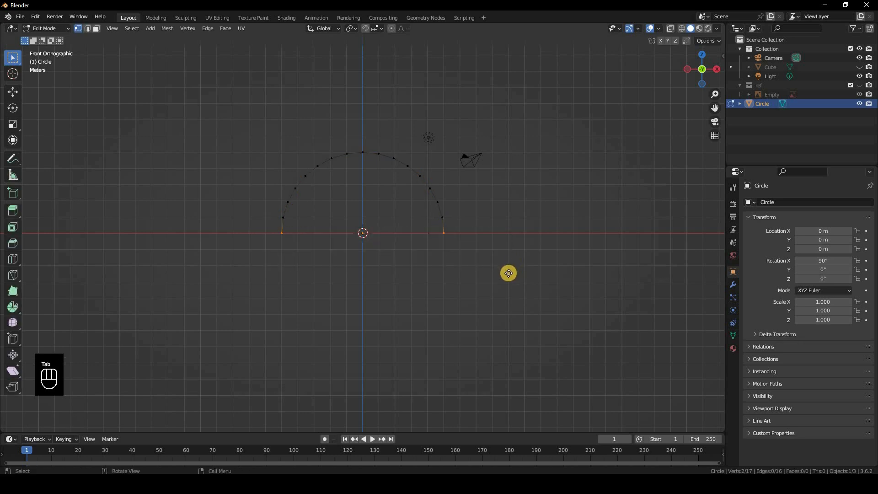
{"action": "key", "text": "e"}
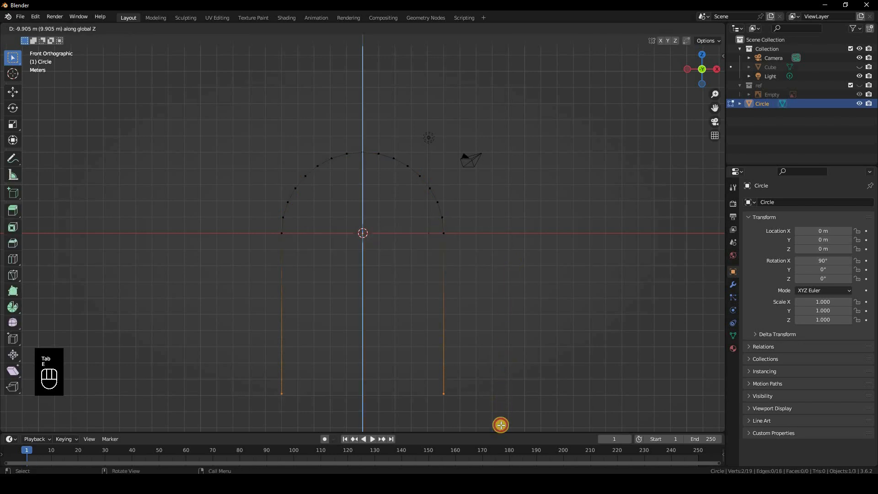
{"action": "left_click", "coordinate": [528, 309]}
{"action": "key", "text": "Tab"}
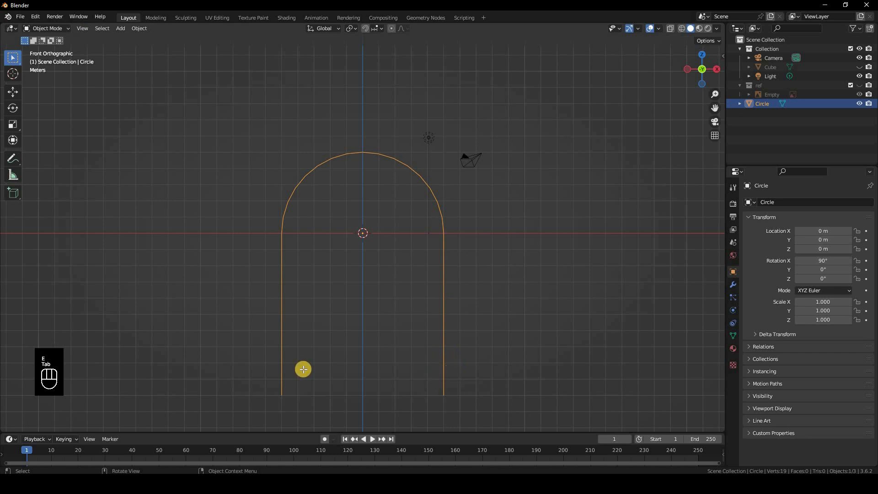
Raise the arch's top centre vertex about 1 m along Z to form a pointed peak
{"action": "key", "text": "Tab"}
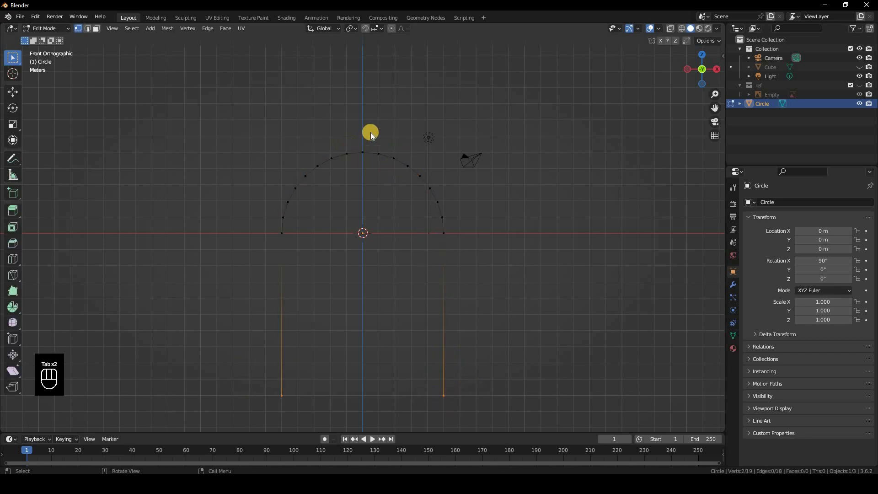
{"action": "key", "text": "Tab"}
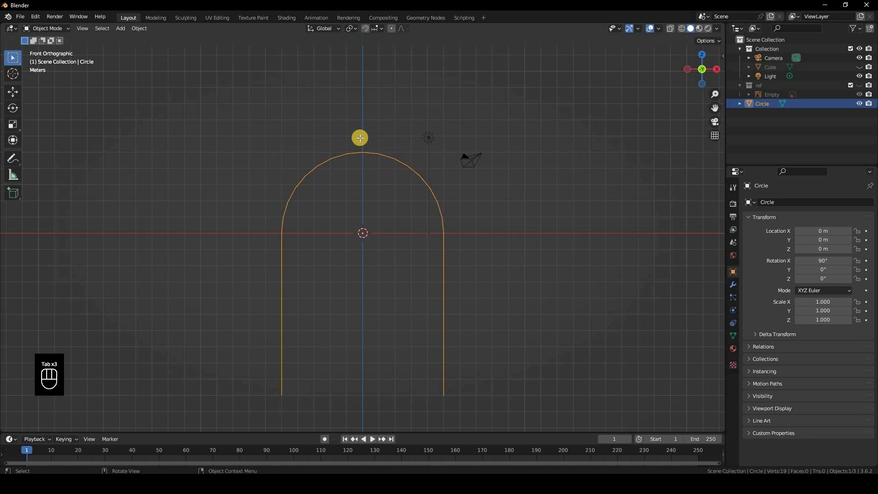
{"action": "key", "text": "Tab"}
{"action": "left_click_drag", "start_coordinate": [355, 137], "coordinate": [373, 168]}
{"action": "key", "text": "g"}
{"action": "key", "text": "z"}
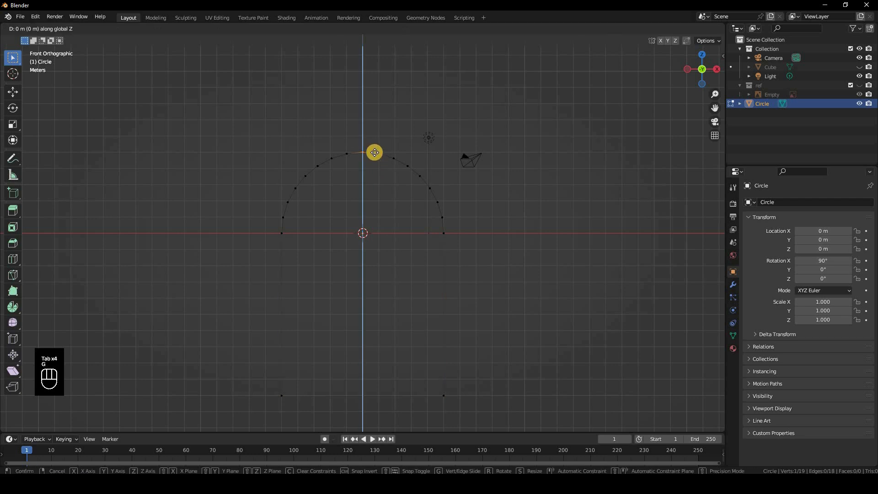
{"action": "left_click", "coordinate": [404, 157]}
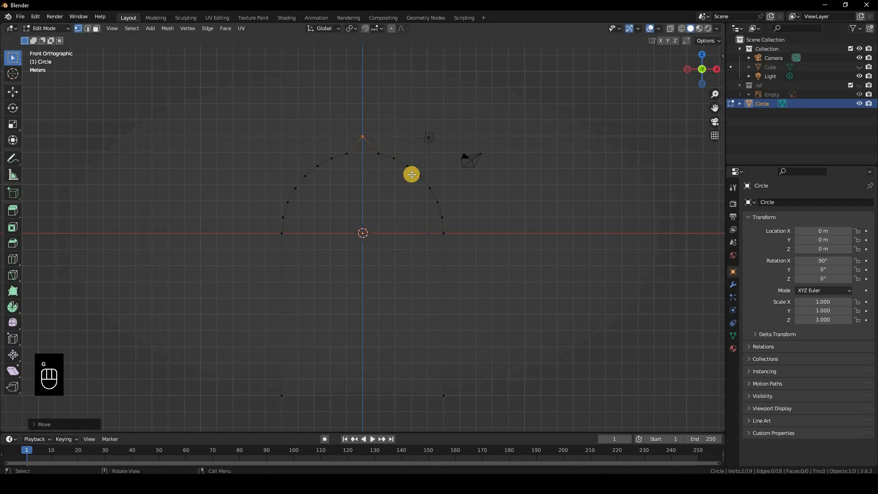
{"action": "left_click_drag", "start_coordinate": [412, 174], "coordinate": [387, 174]}
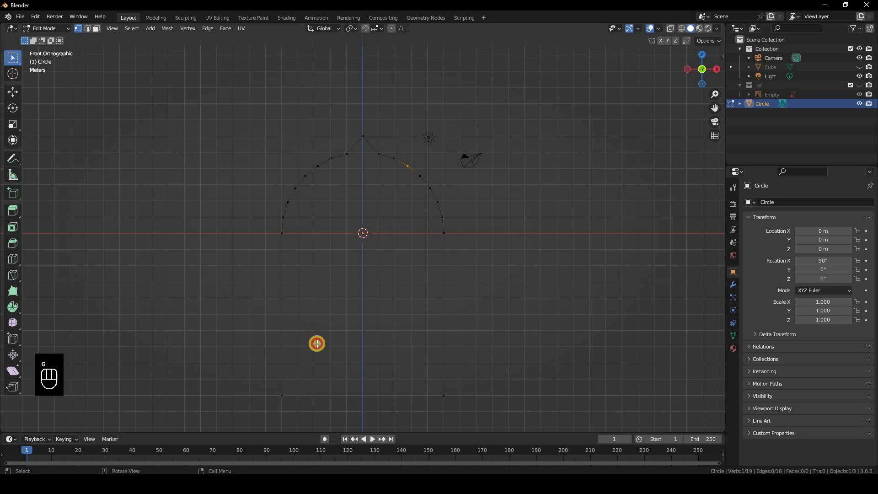
{"action": "left_click_drag", "start_coordinate": [235, 69], "coordinate": [353, 418]}
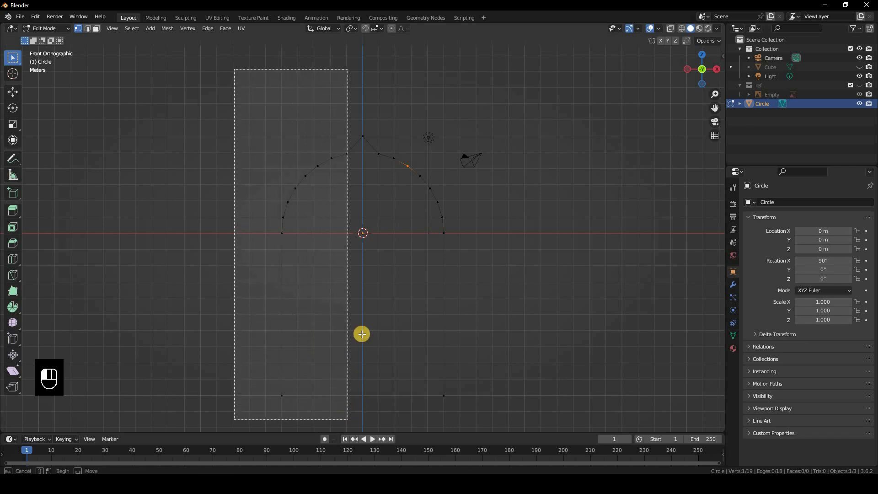
{"action": "left_click_drag", "start_coordinate": [355, 226], "coordinate": [354, 226]}
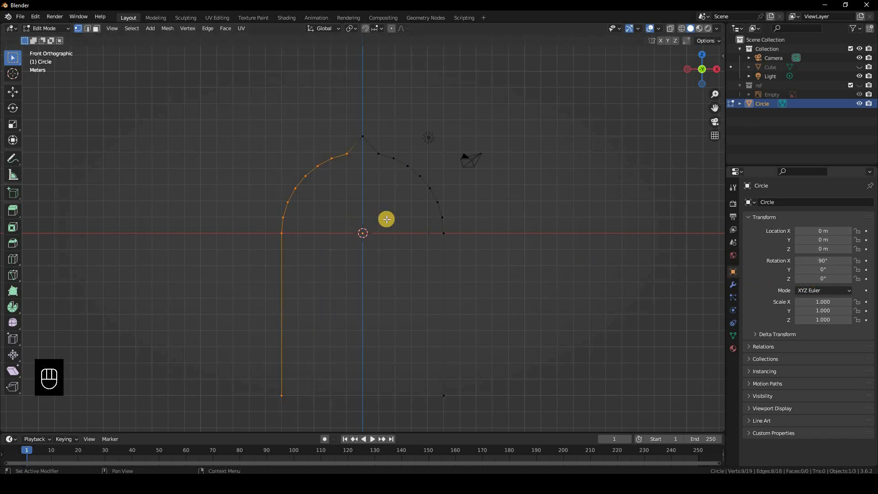
Leave mesh editing, move the arch outline object into Collection and unhide the cube
{"action": "key", "text": "Tab"}
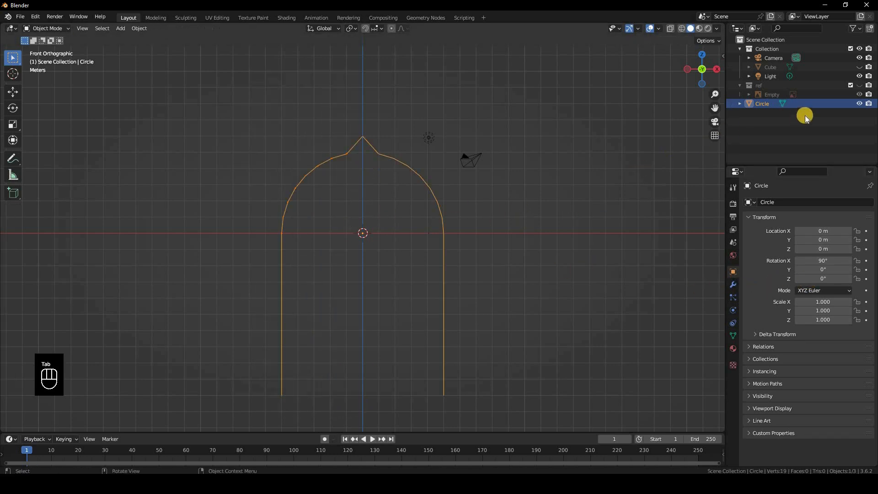
{"action": "left_click_drag", "start_coordinate": [770, 71], "coordinate": [773, 68]}
{"action": "left_click", "coordinate": [859, 76]}
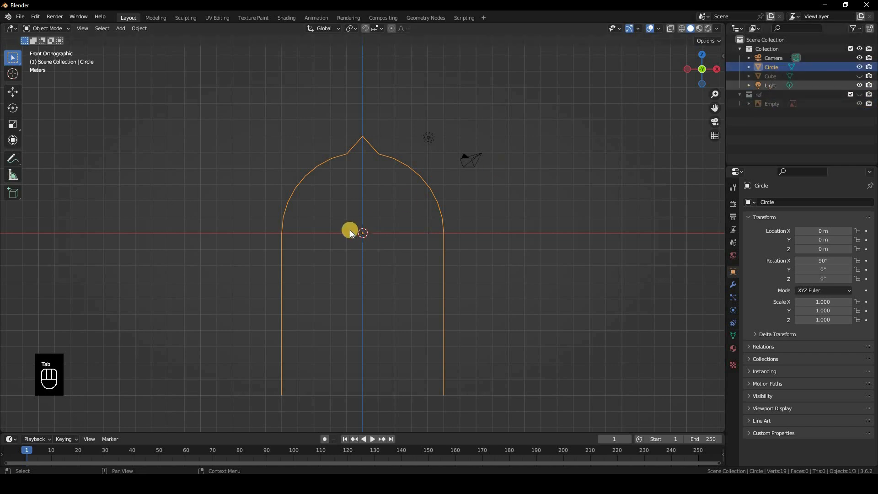
Add a Bevel modifier with 3 segments to the cube and shade the cube smooth
{"action": "left_click", "coordinate": [358, 232]}
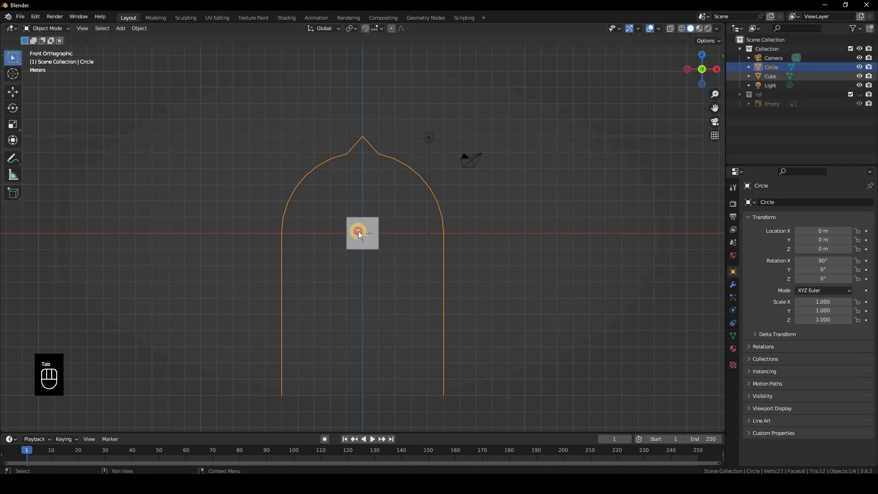
{"action": "left_click", "coordinate": [733, 285]}
{"action": "left_click", "coordinate": [761, 202]}
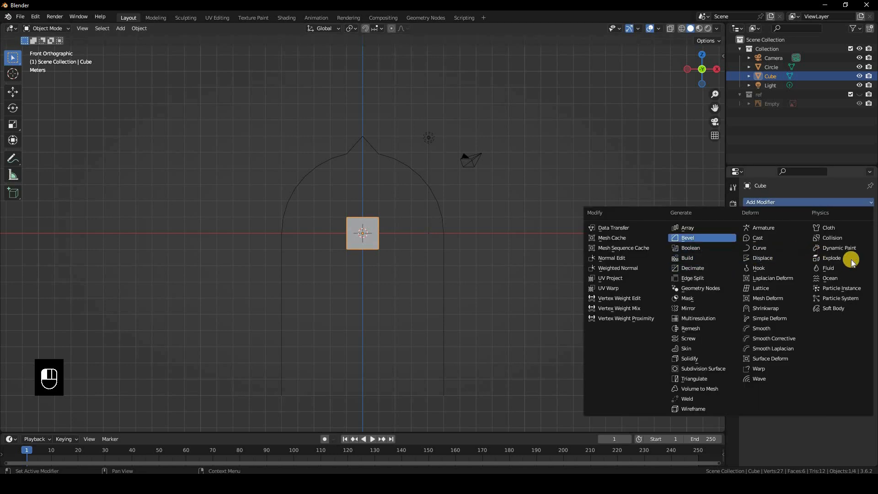
{"action": "key", "text": "Return"}
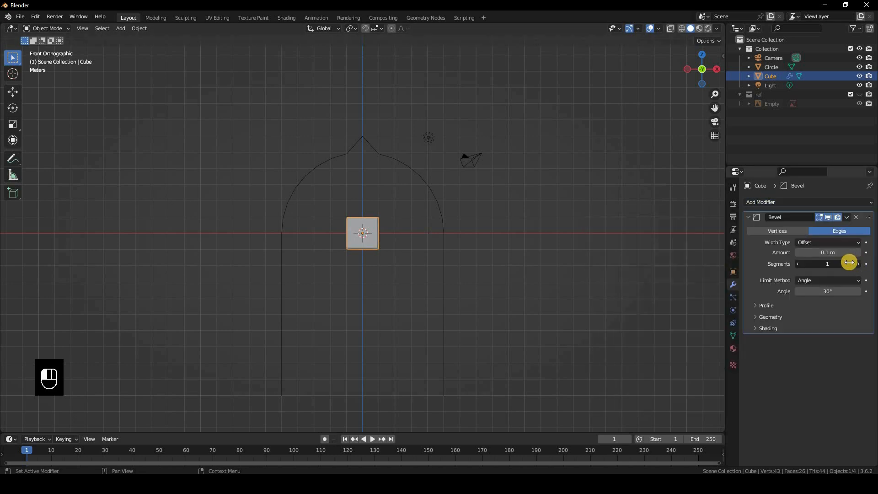
{"action": "left_click_drag", "start_coordinate": [849, 262], "coordinate": [860, 263]}
{"action": "right_click", "coordinate": [351, 230]}
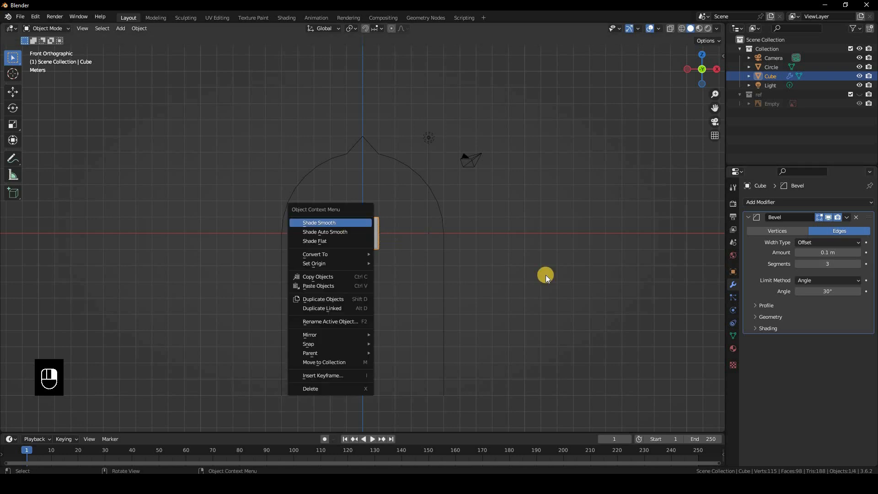
{"action": "key", "text": "Return"}
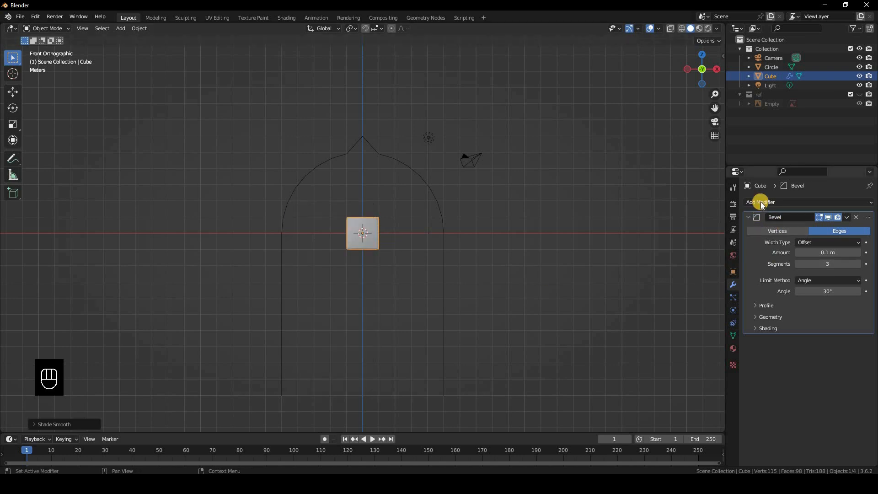
{"action": "left_click", "coordinate": [761, 202]}
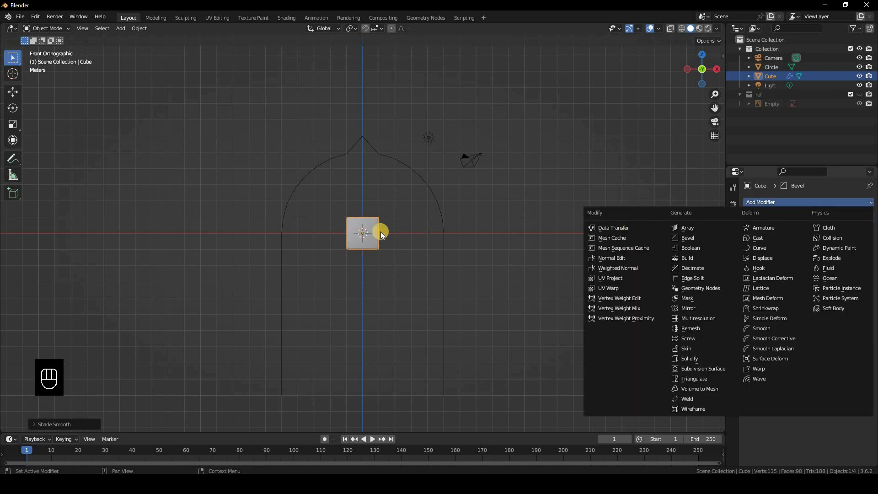
Duplicate the arch outline in place and hide the duplicate in both the viewport and renders
{"action": "left_click", "coordinate": [445, 221]}
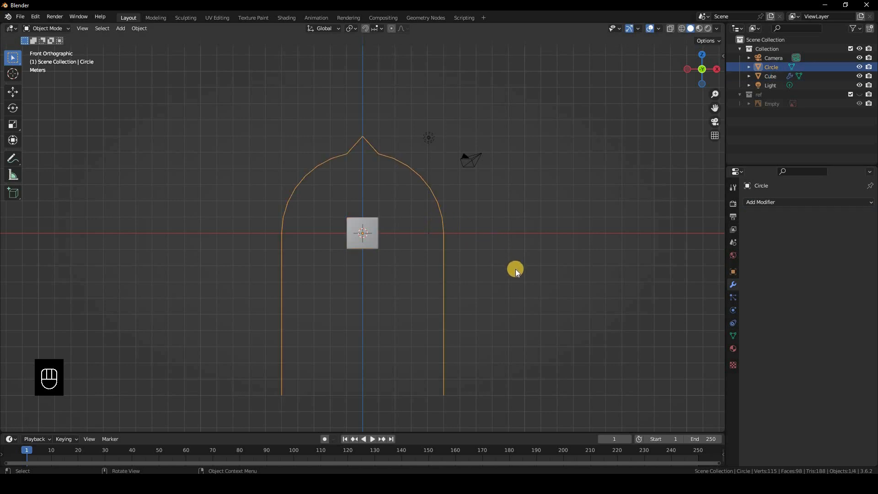
{"action": "key", "text": "shift+d"}
{"action": "right_click", "coordinate": [871, 96]}
{"action": "left_click", "coordinate": [869, 76]}
{"action": "left_click", "coordinate": [859, 76]}
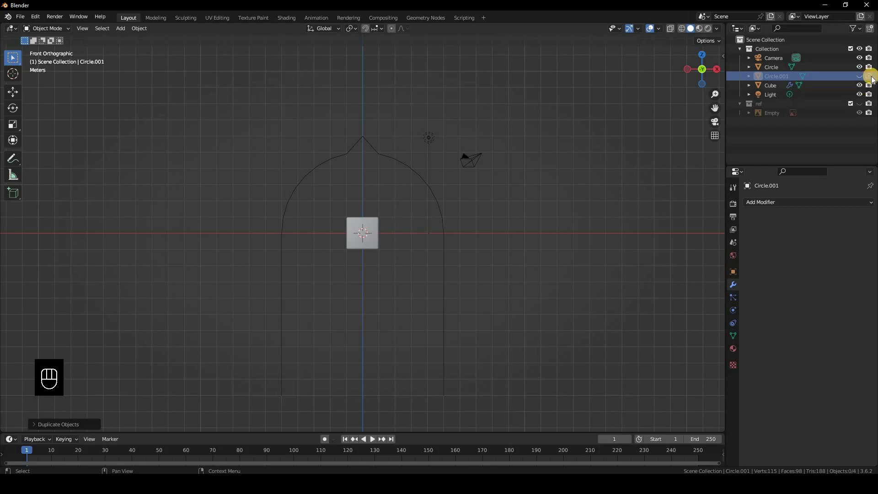
Convert the original arch outline mesh to a curve
{"action": "left_click", "coordinate": [429, 189]}
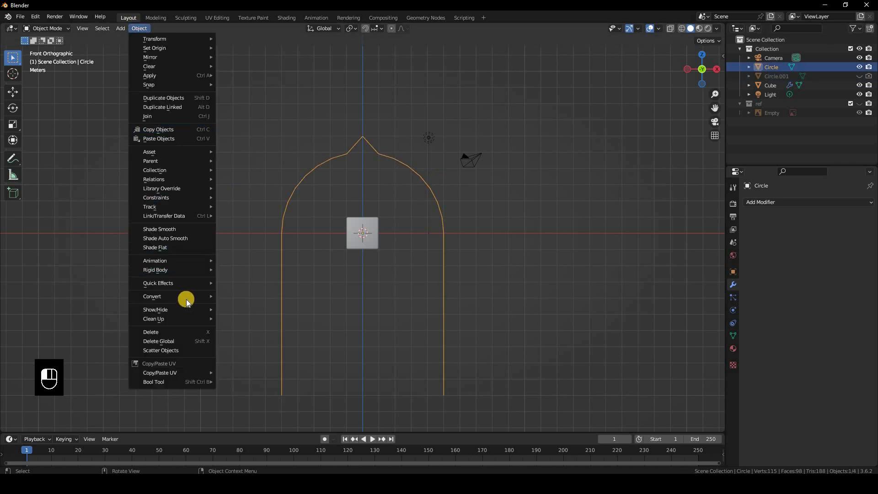
{"action": "mouse_move", "coordinate": [186, 297]}
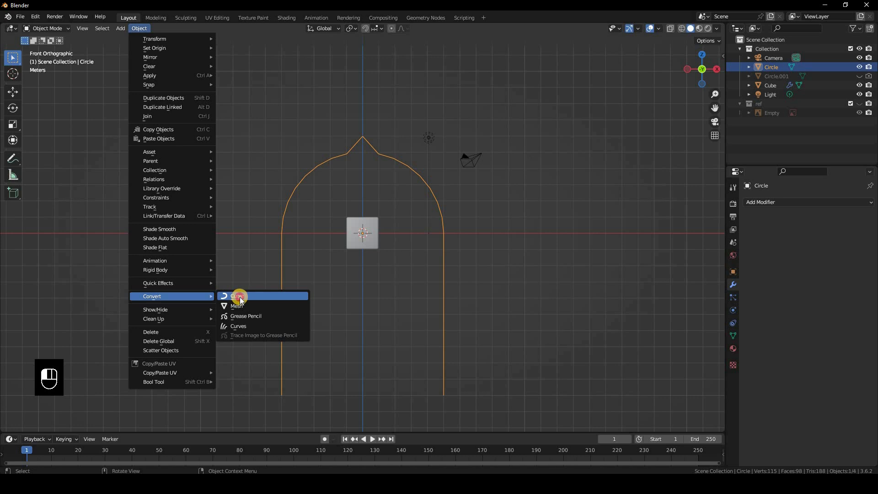
{"action": "left_click", "coordinate": [240, 298]}
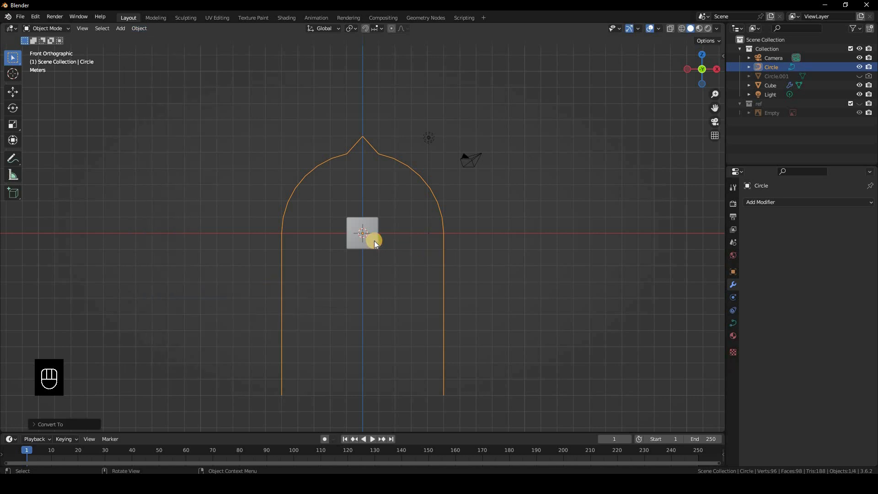
Add an Array modifier to the cube and set its fit type to Fit Length
{"action": "left_click", "coordinate": [374, 240]}
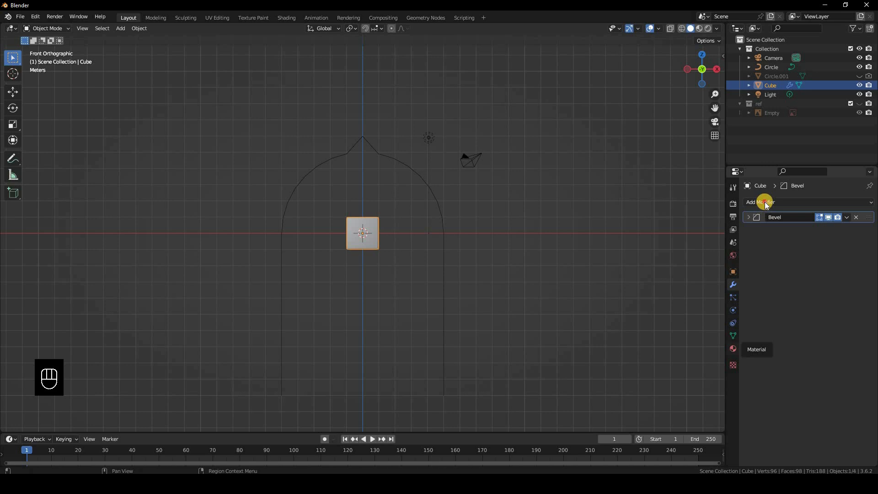
{"action": "key", "text": "shift+a"}
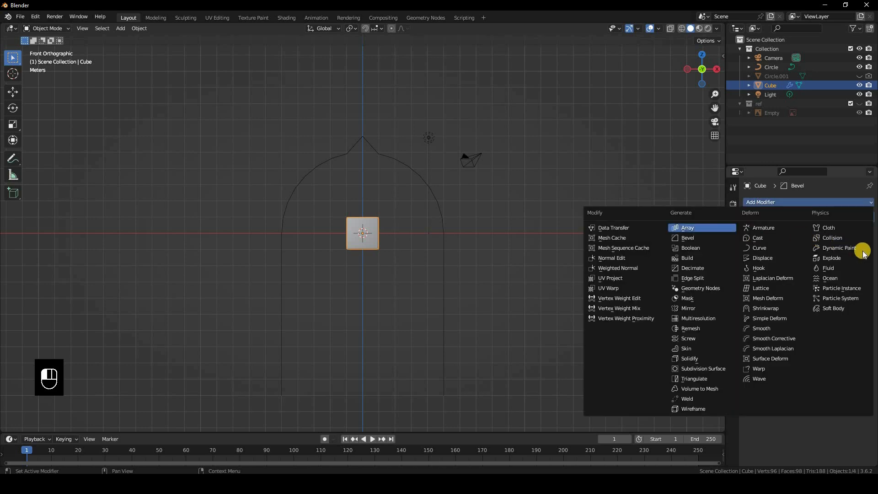
{"action": "left_click", "coordinate": [720, 226]}
{"action": "left_click", "coordinate": [854, 244]}
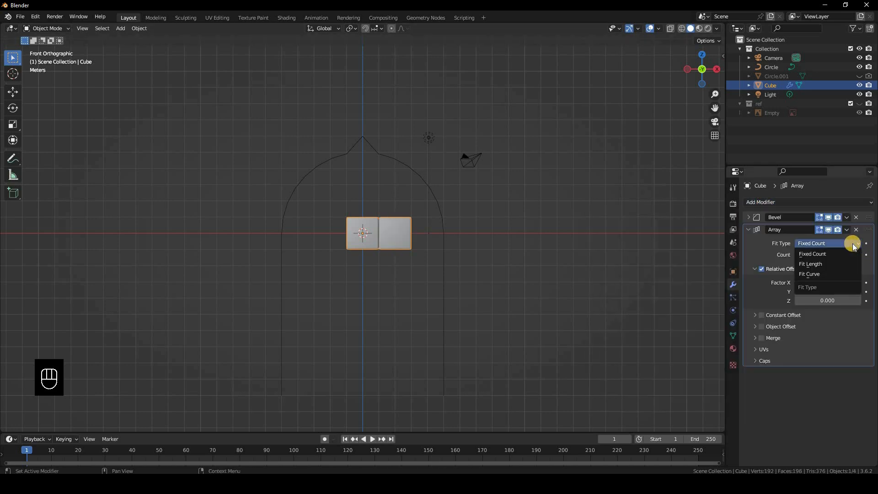
{"action": "left_click", "coordinate": [838, 263]}
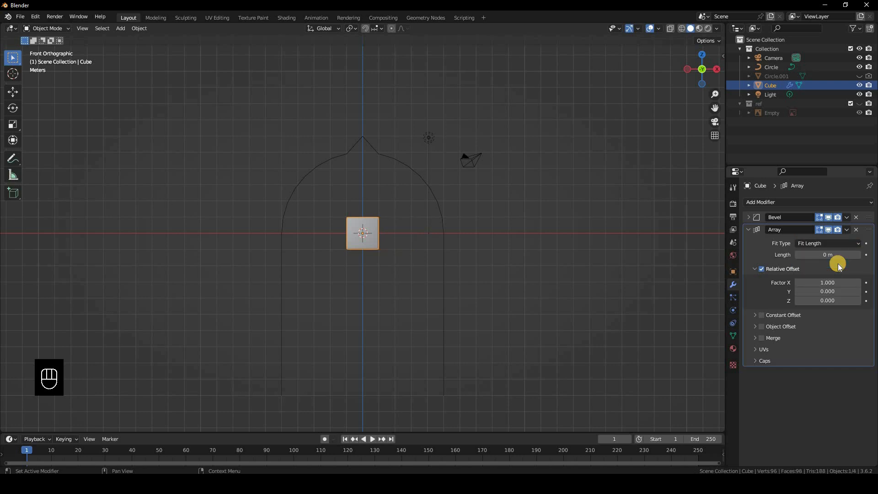
Add a Curve modifier to the cube with the arch curve Circle as its curve object, and set the array length to 36 m
{"action": "left_click", "coordinate": [792, 201]}
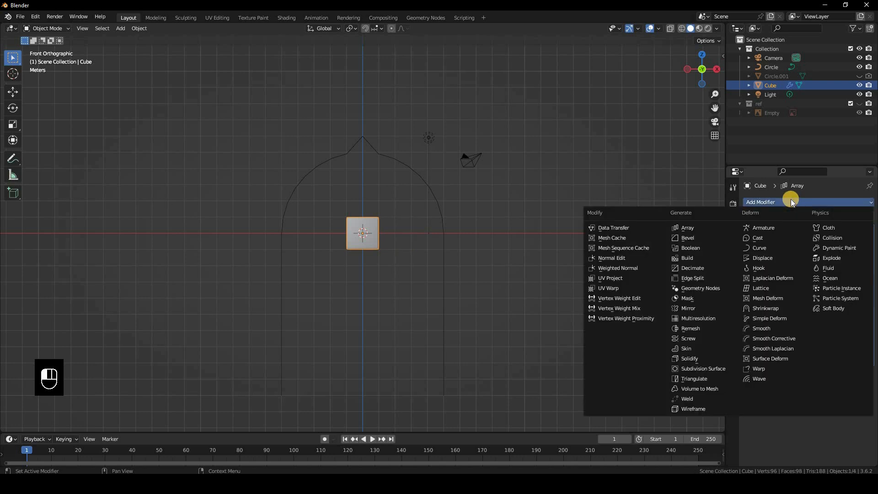
{"action": "left_click", "coordinate": [761, 247]}
{"action": "left_click", "coordinate": [857, 387]}
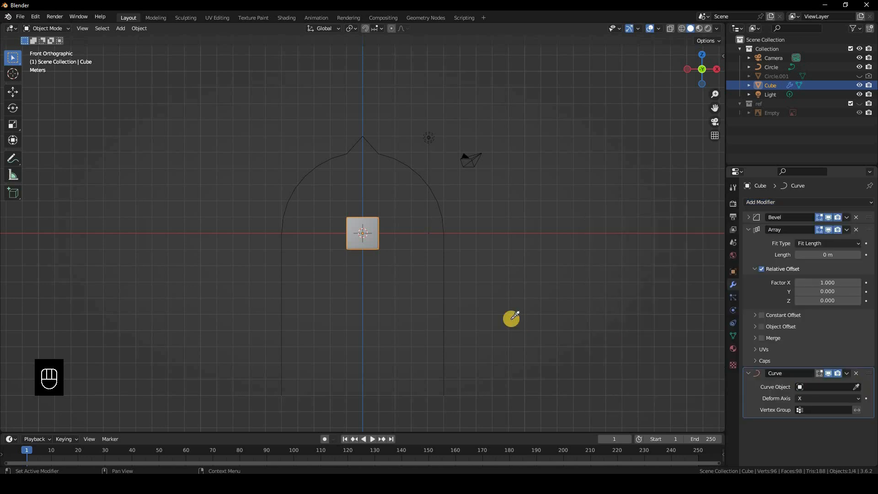
{"action": "left_click", "coordinate": [447, 281]}
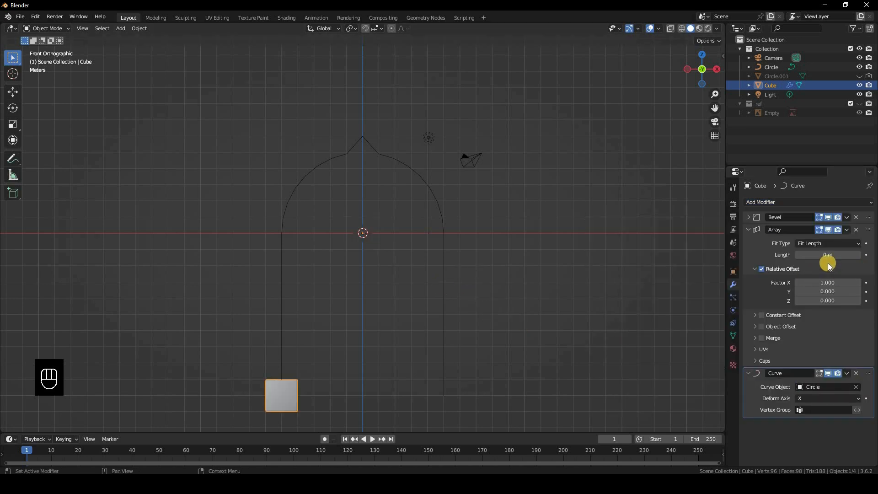
{"action": "left_click_drag", "start_coordinate": [823, 255], "coordinate": [339, 268]}
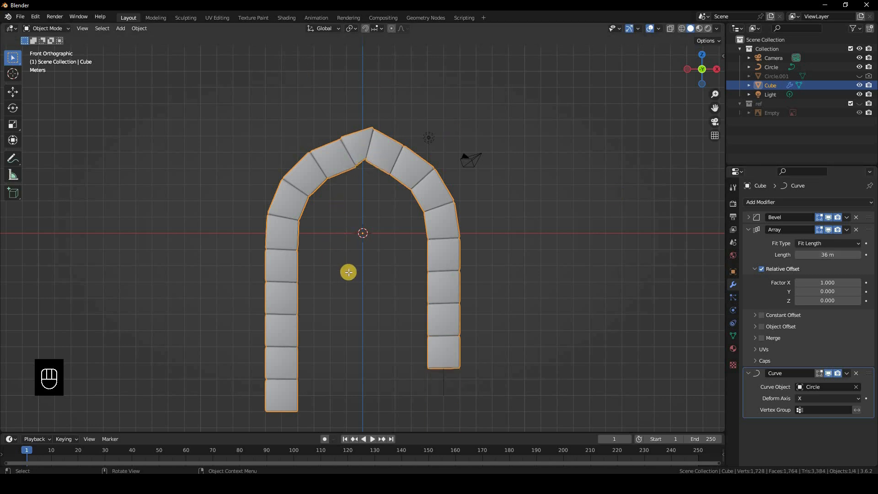
Scale the cube's mesh by 0.5 in Edit Mode to make the arch blocks smaller
{"action": "key", "text": "Tab"}
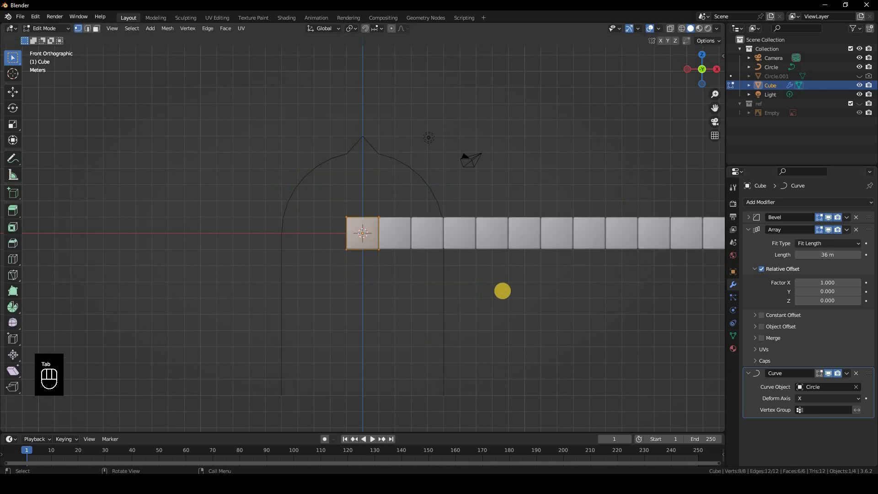
{"action": "type", "text": "s.5"}
{"action": "key", "text": "Return"}
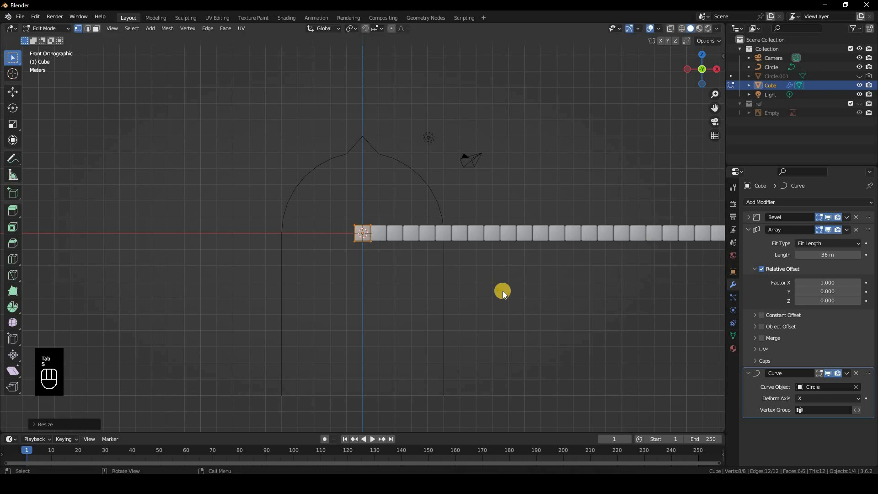
{"action": "key", "text": "grave"}
{"action": "key", "text": "Tab"}
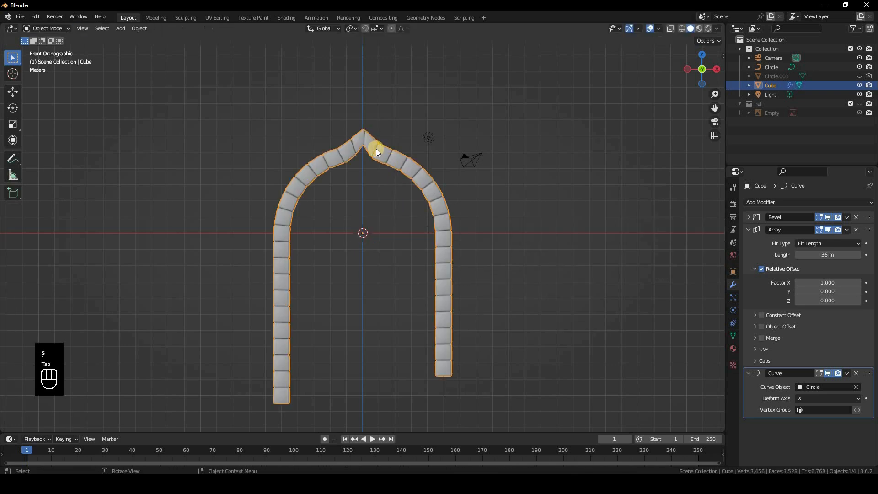
Scale the cube's mesh by a further 0.5 in Edit Mode and set the array length to 37 m
{"action": "key", "text": "Tab"}
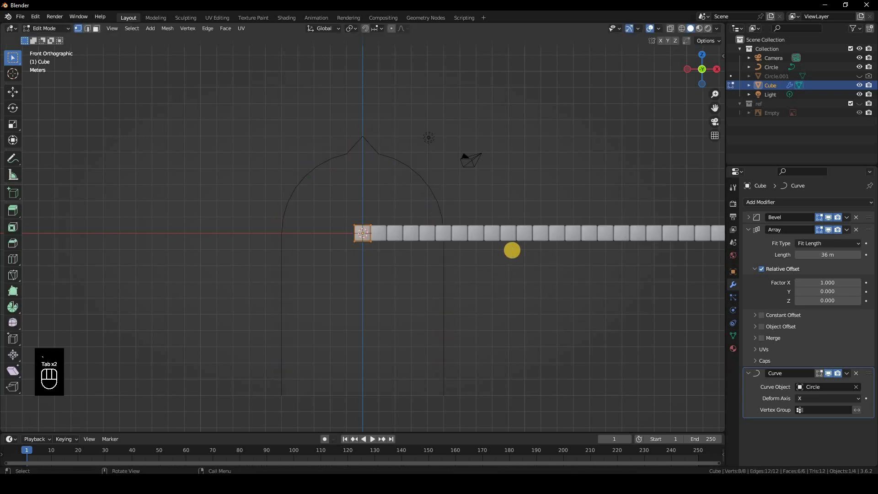
{"action": "type", "text": "s.5"}
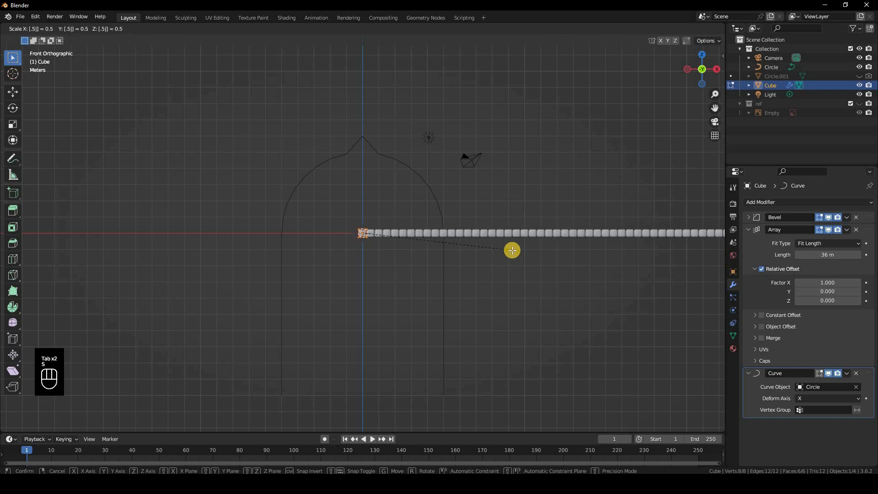
{"action": "left_click", "coordinate": [512, 251]}
{"action": "key", "text": "Tab"}
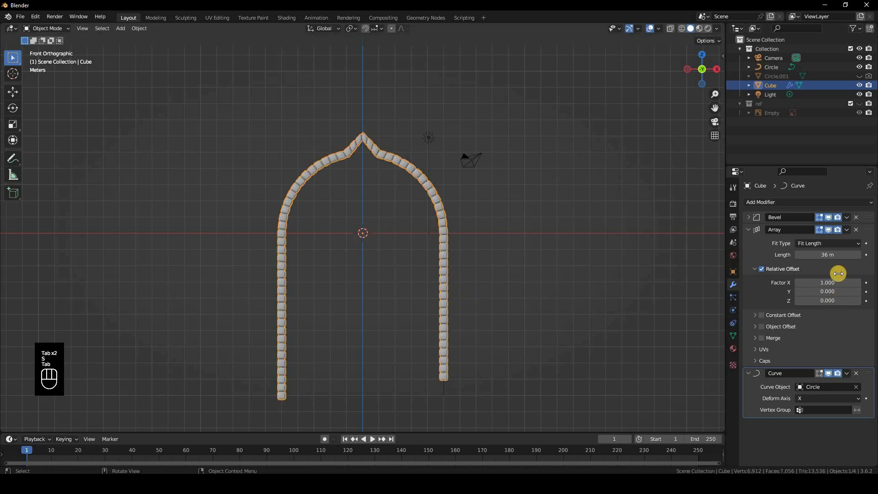
{"action": "left_click_drag", "start_coordinate": [831, 254], "coordinate": [396, 253]}
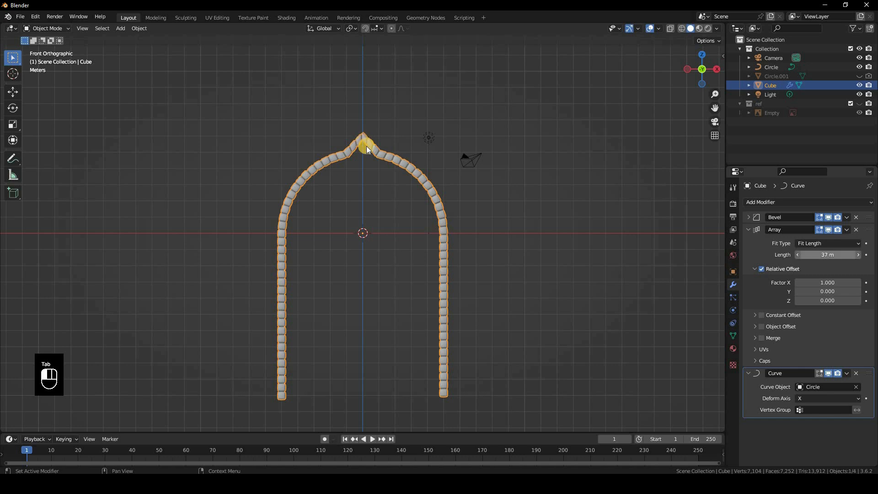
Move the apex control point of the arch curve down along Z so the pointed top becomes a smooth round arch
{"action": "key", "text": "Tab"}
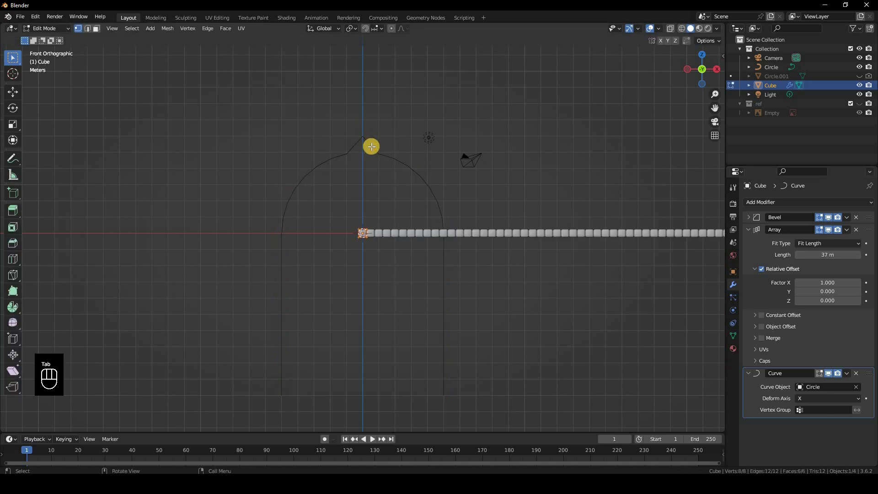
{"action": "key", "text": "Tab"}
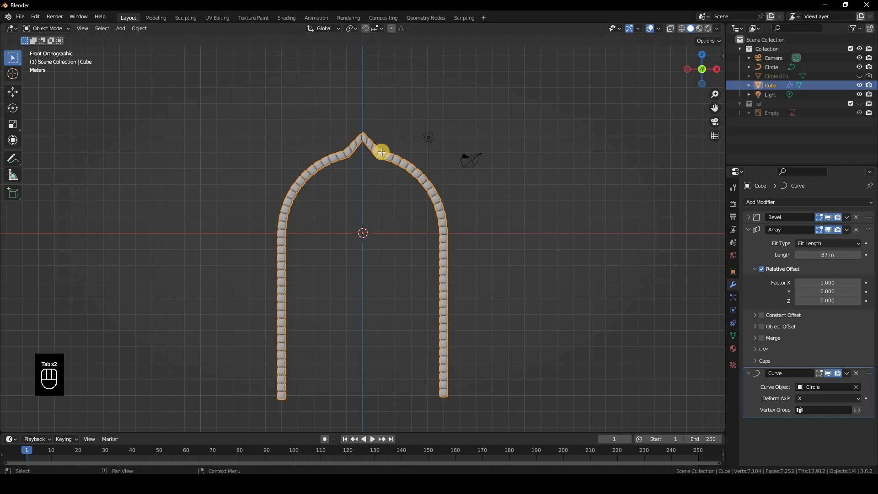
{"action": "left_click", "coordinate": [373, 138]}
{"action": "key", "text": "Tab"}
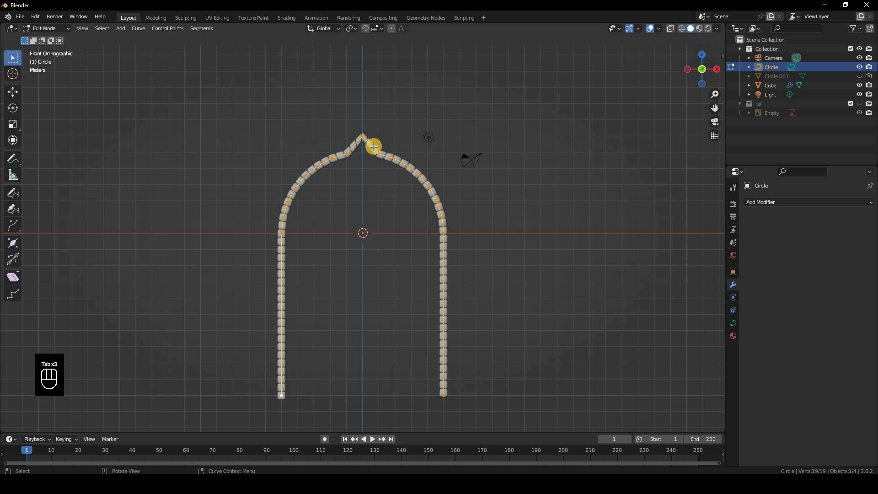
{"action": "left_click", "coordinate": [373, 148]}
{"action": "key", "text": "g"}
{"action": "key", "text": "z"}
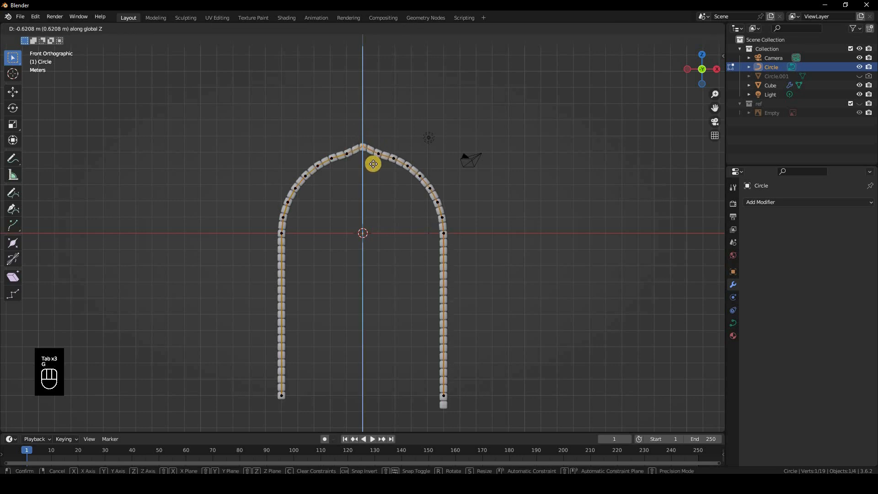
{"action": "left_click", "coordinate": [373, 161]}
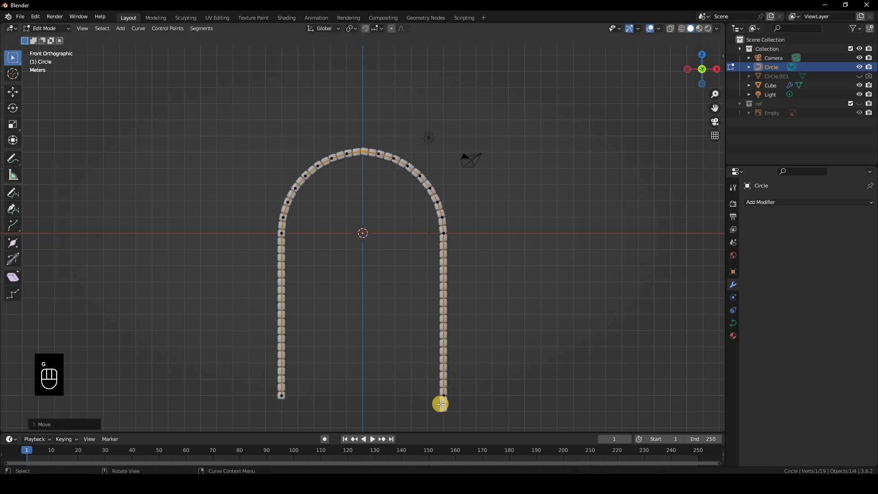
{"action": "key", "text": "Tab"}
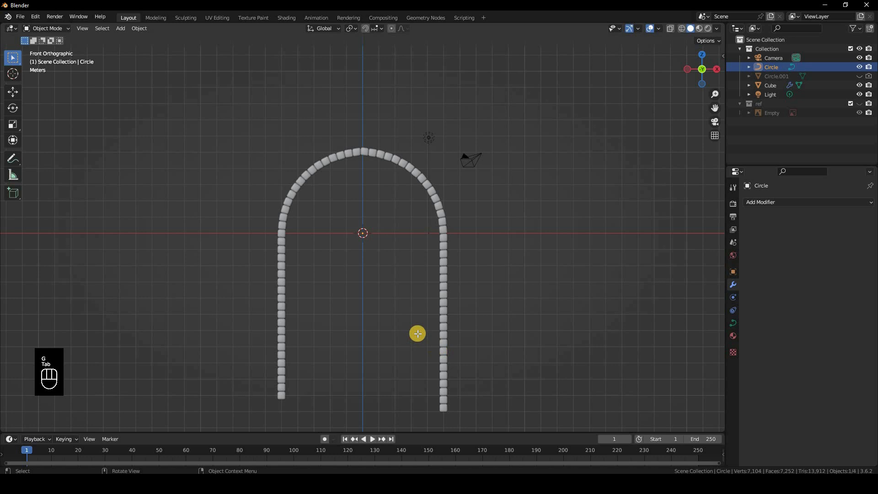
Scale the cube's mesh up to about twice its size in Edit Mode to enlarge the arch blocks
{"action": "left_click", "coordinate": [444, 307]}
{"action": "key", "text": "Tab"}
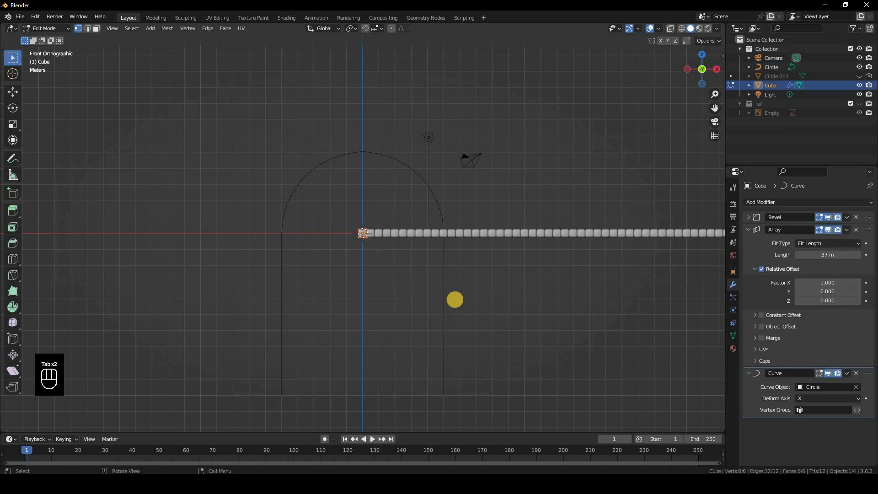
{"action": "key", "text": "s"}
{"action": "left_click", "coordinate": [455, 300]}
{"action": "key", "text": "Tab"}
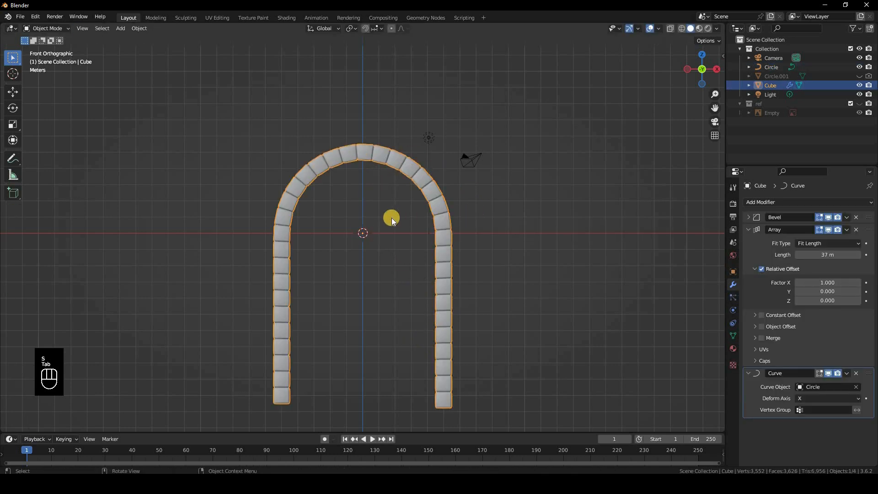
Collapse the cube's modifier settings and convert the block arch with all its modifiers to a mesh
{"action": "middle_click_drag", "start_coordinate": [481, 229], "coordinate": [835, 129]}
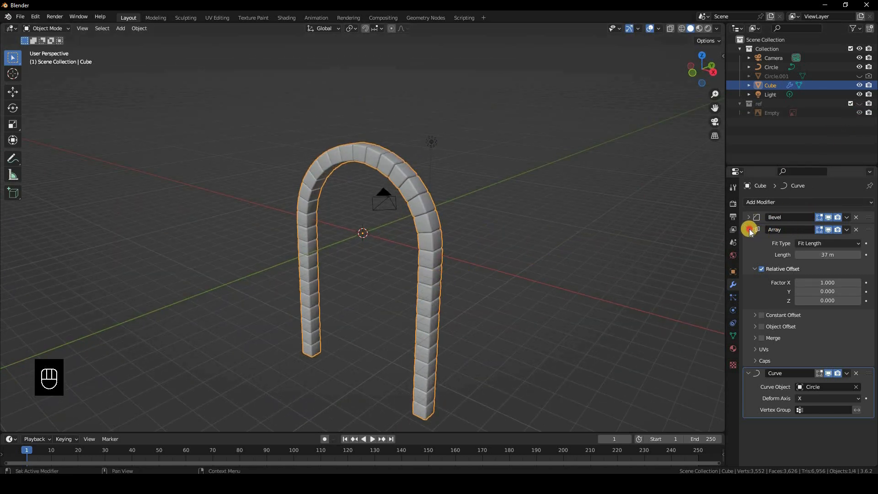
{"action": "left_click_drag", "start_coordinate": [748, 230], "coordinate": [797, 241]}
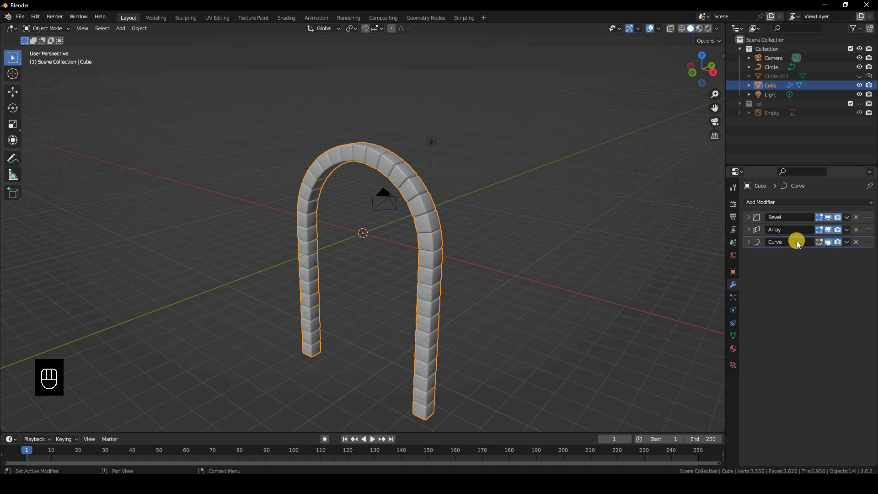
{"action": "left_click", "coordinate": [847, 229]}
{"action": "left_click", "coordinate": [768, 87]}
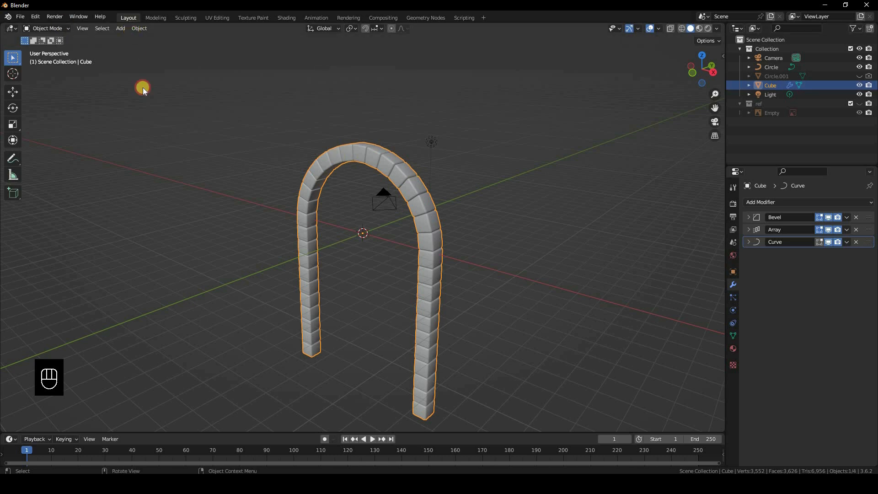
{"action": "left_click", "coordinate": [139, 29]}
{"action": "mouse_move", "coordinate": [188, 297]}
{"action": "left_click", "coordinate": [247, 308]}
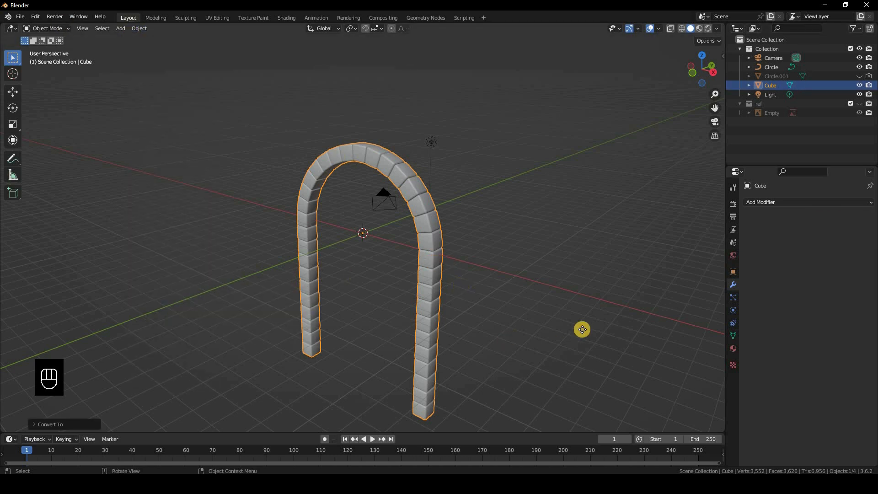
Try moving the converted block arch away from its guide curve
{"action": "key", "text": "g"}
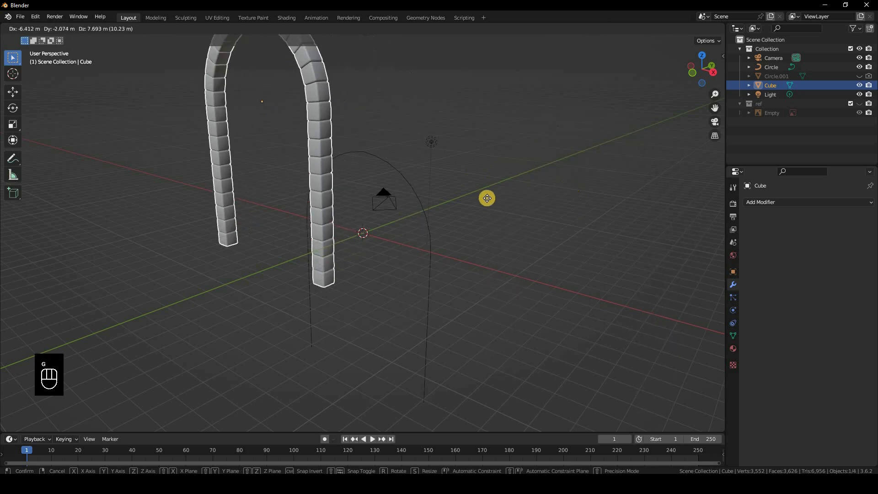
{"action": "left_click", "coordinate": [421, 213]}
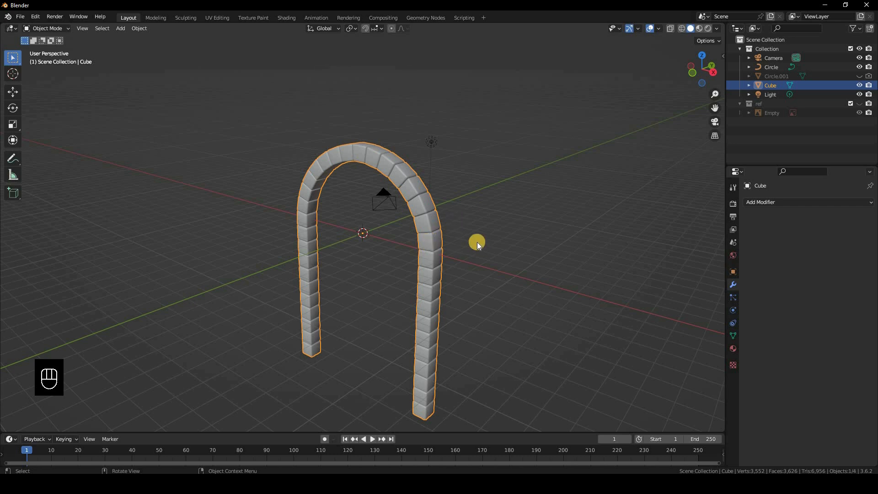
Hide the block arch in the viewport and renders, and swap the rounded guide curve for the pointed outline duplicate Circle.001
{"action": "middle_click_drag", "start_coordinate": [475, 243], "coordinate": [561, 210]}
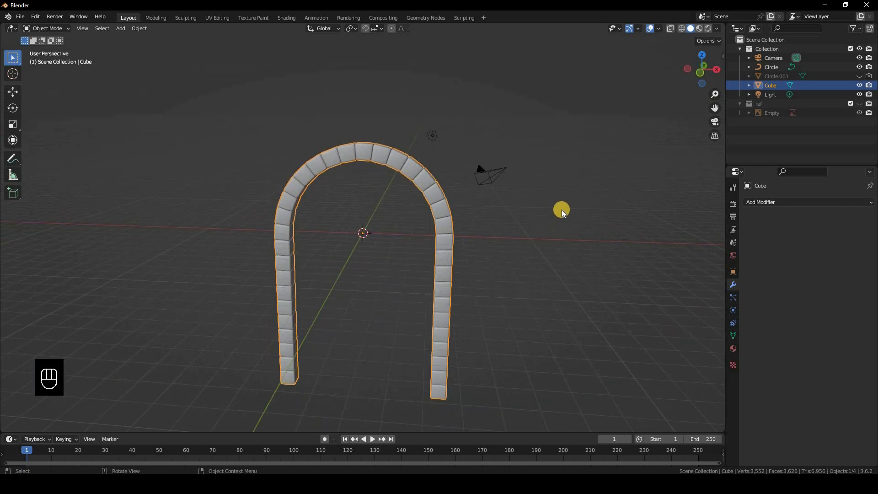
{"action": "left_click", "coordinate": [860, 85]}
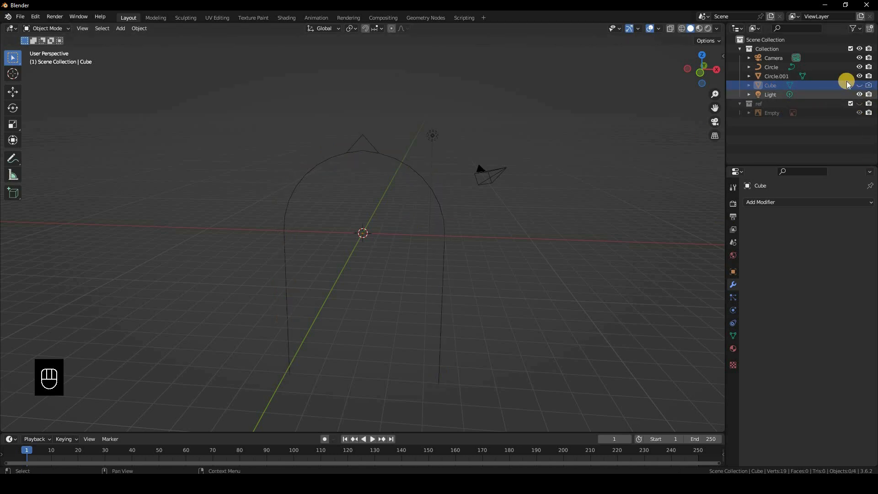
{"action": "left_click", "coordinate": [362, 151]}
{"action": "left_click", "coordinate": [362, 151]}
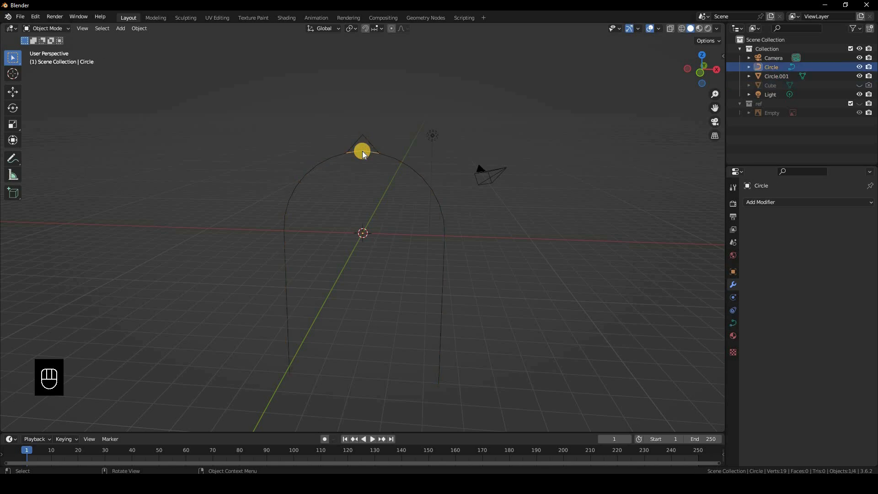
{"action": "left_click", "coordinate": [868, 69]}
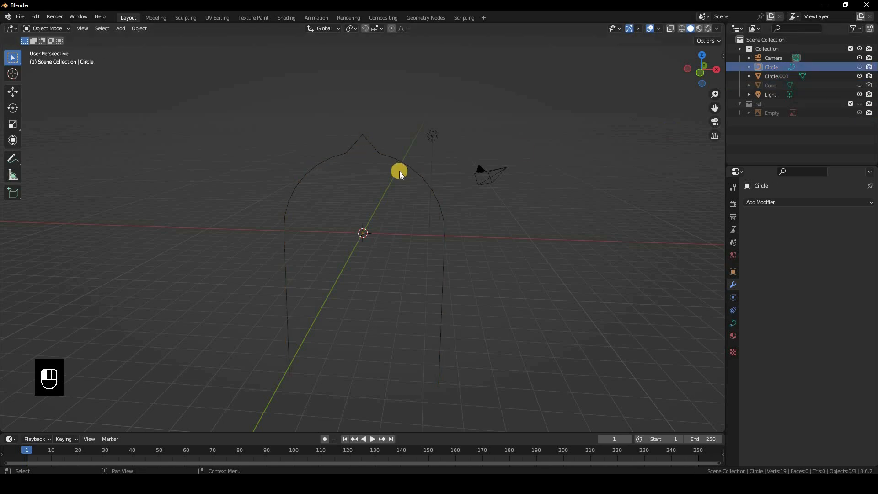
Lower the peak vertex of Circle.001 about 0.93 m along Z to round off the pointed tip of the arch outline
{"action": "left_click", "coordinate": [399, 163]}
{"action": "left_click", "coordinate": [365, 130]}
{"action": "key", "text": "Tab"}
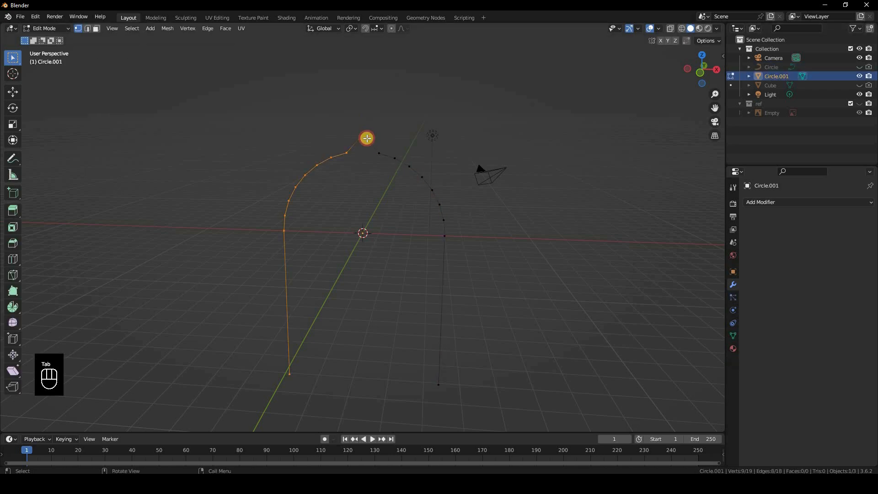
{"action": "left_click_drag", "start_coordinate": [355, 123], "coordinate": [366, 145]}
{"action": "key", "text": "g"}
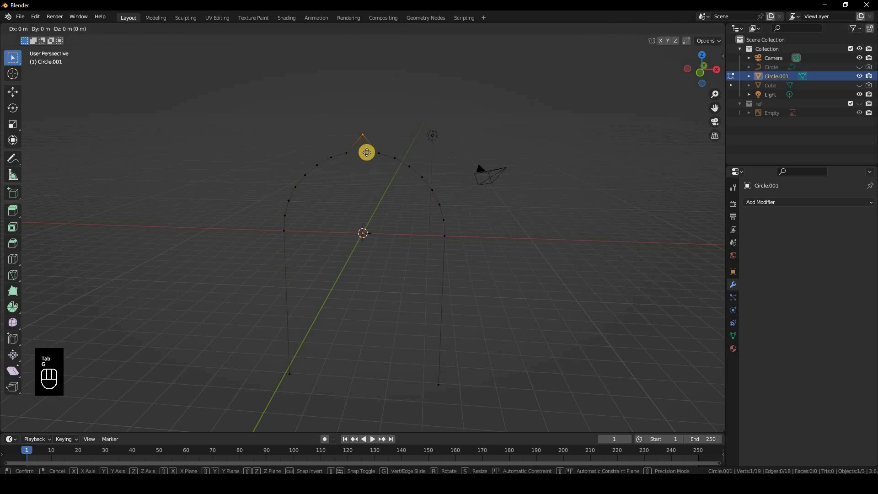
{"action": "key", "text": "z"}
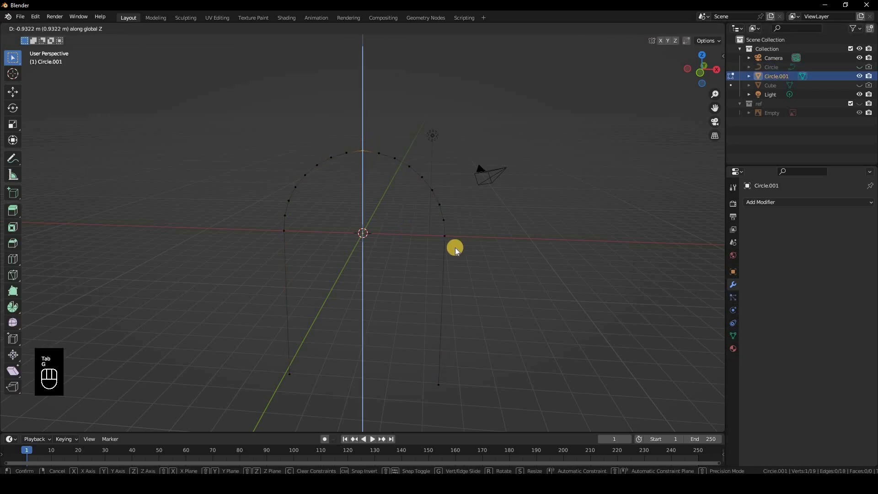
{"action": "left_click", "coordinate": [454, 248]}
{"action": "key", "text": "Tab"}
{"action": "left_click", "coordinate": [860, 77]}
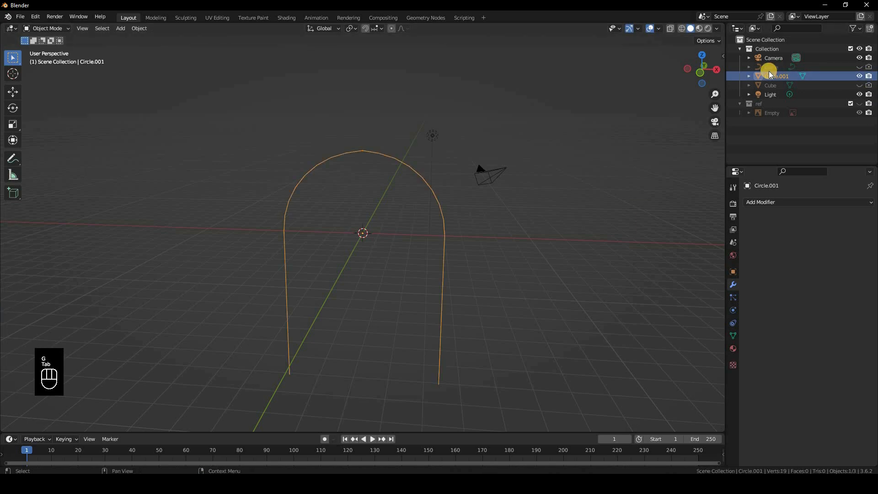
{"action": "left_click", "coordinate": [769, 69]}
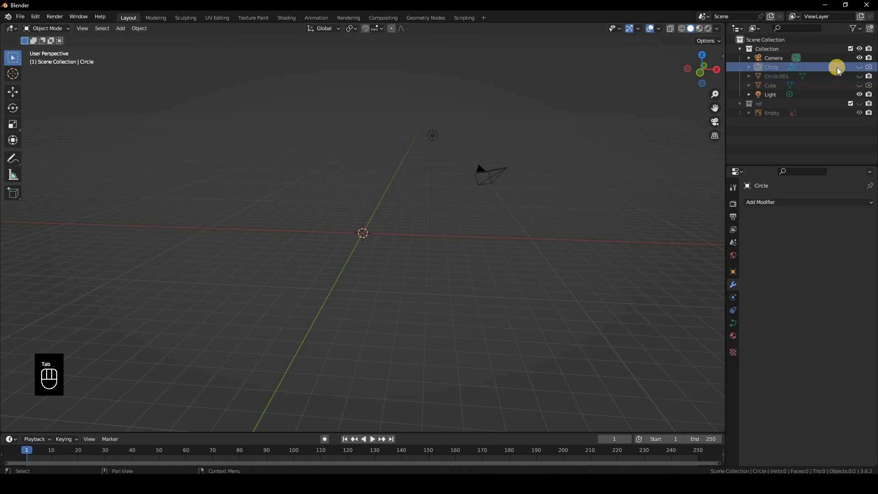
{"action": "left_click", "coordinate": [860, 76]}
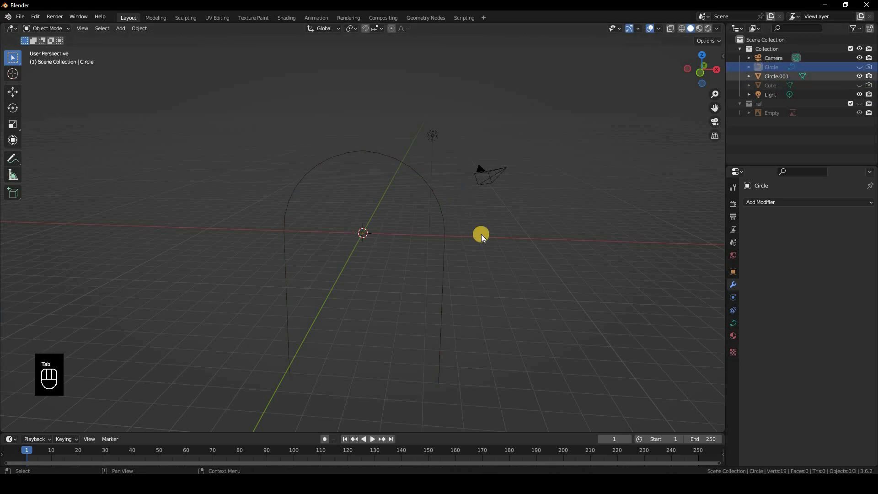
{"action": "left_click", "coordinate": [768, 76]}
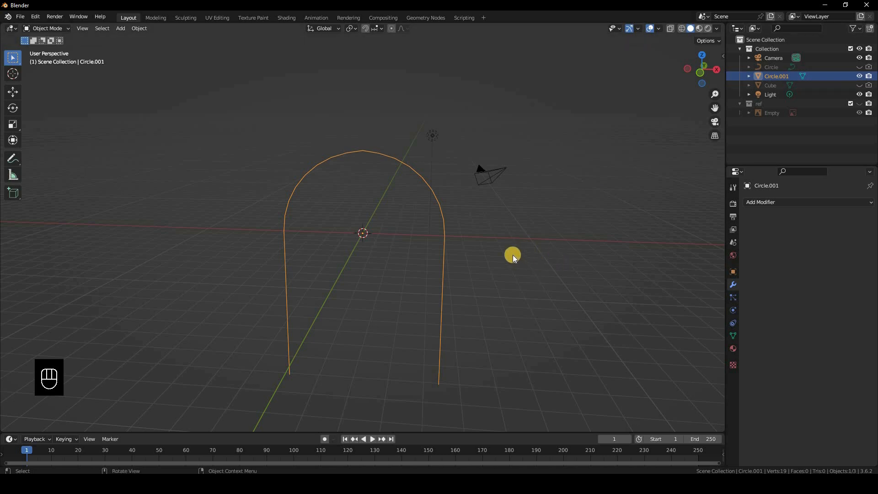
Add a mesh cylinder with 16 vertices at the origin
{"action": "middle_click_drag", "start_coordinate": [512, 254], "coordinate": [457, 209]}
{"action": "key", "text": "shift+a"}
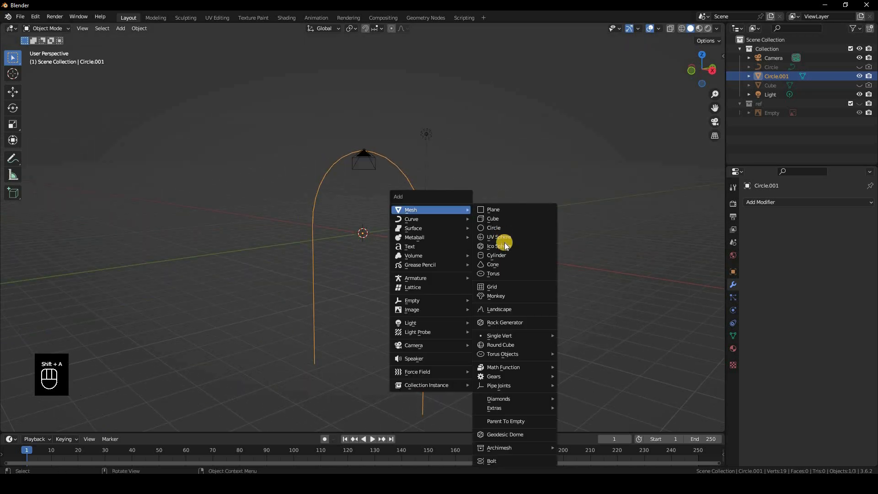
{"action": "key", "text": "Return"}
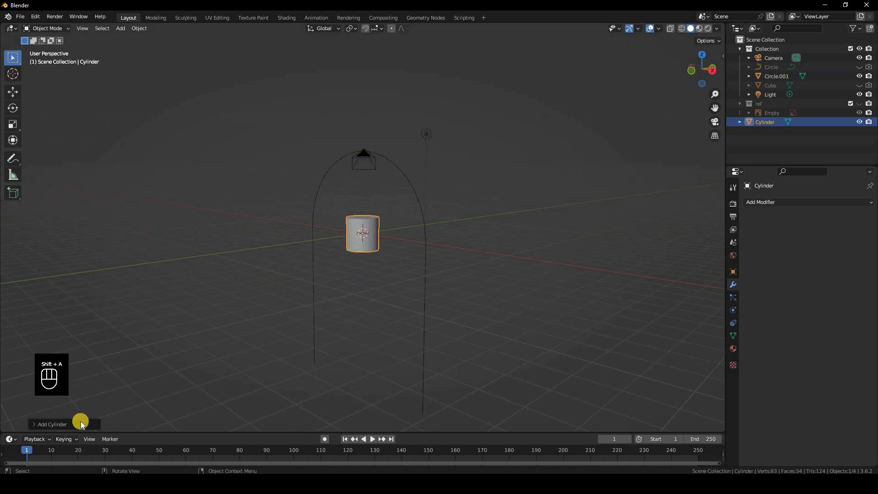
{"action": "left_click", "coordinate": [80, 422]}
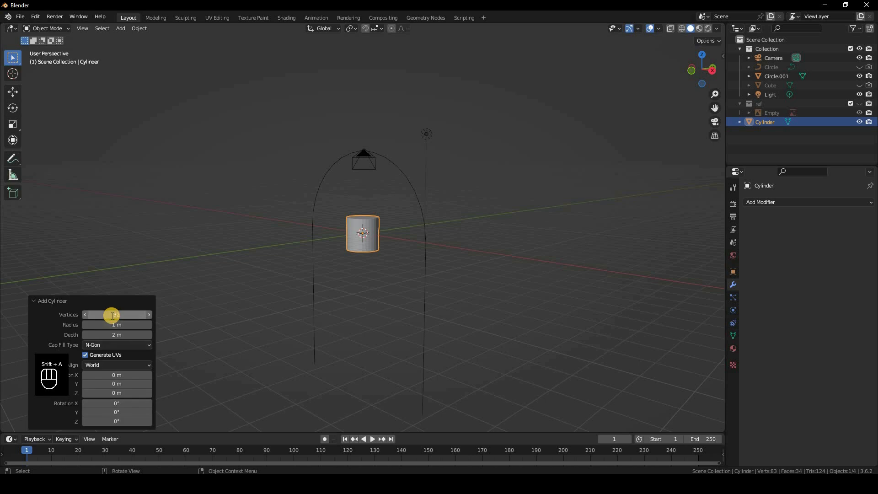
{"action": "type", "text": "16"}
{"action": "key", "text": "Return"}
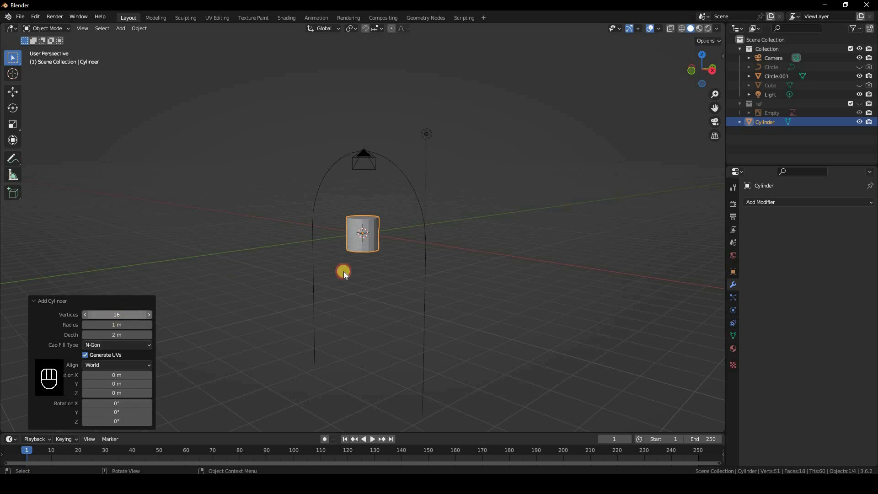
Scale the cylinder up to about ten times its size so it surrounds the arch outline, and place it in Collection
{"action": "key", "text": "KP_1"}
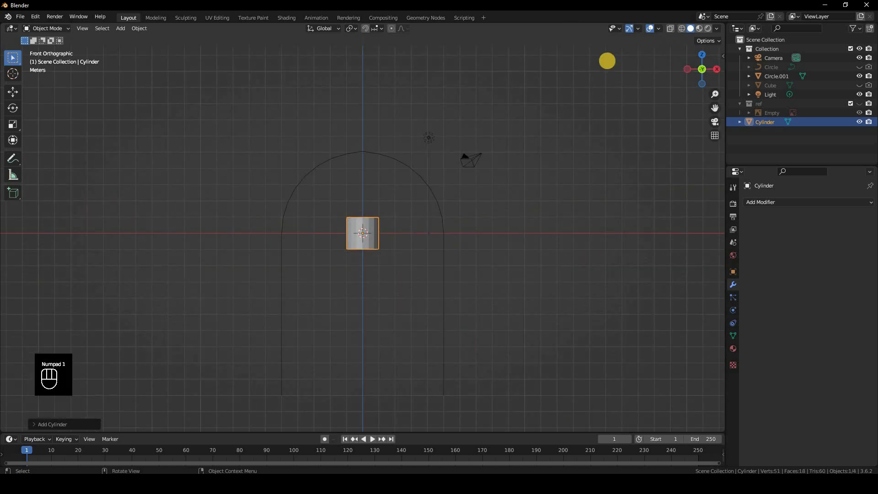
{"action": "key", "text": "s"}
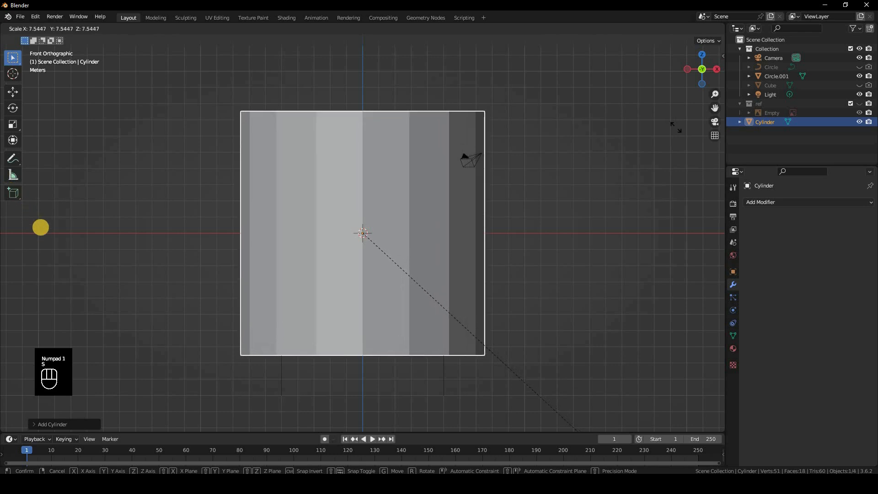
{"action": "left_click", "coordinate": [531, 253]}
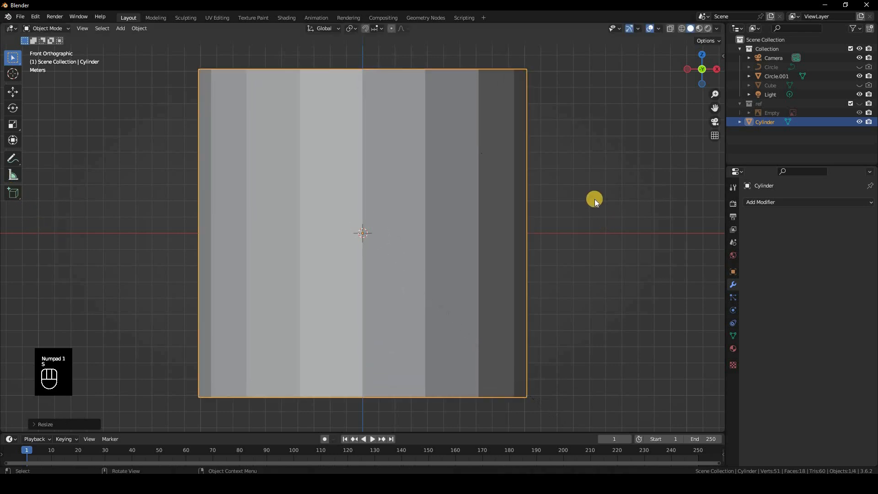
{"action": "middle_click_drag", "start_coordinate": [511, 249], "coordinate": [580, 267]}
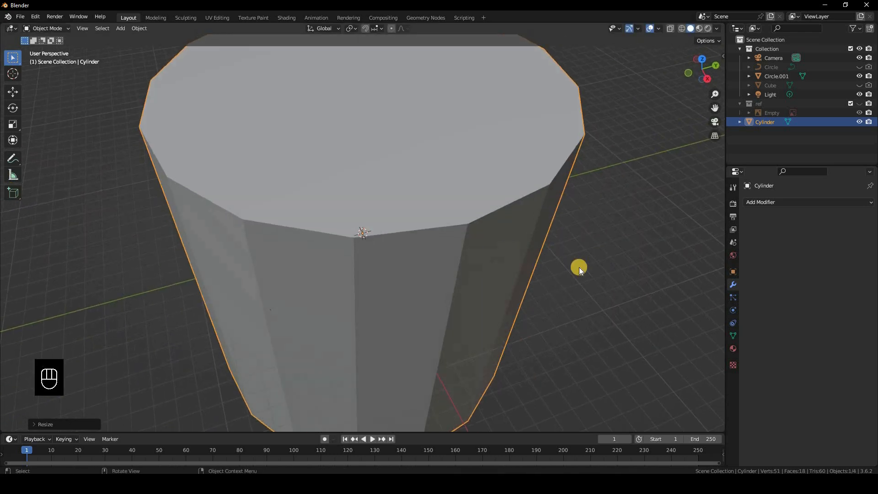
{"action": "key", "text": "KP_1"}
{"action": "key", "text": "shift+z"}
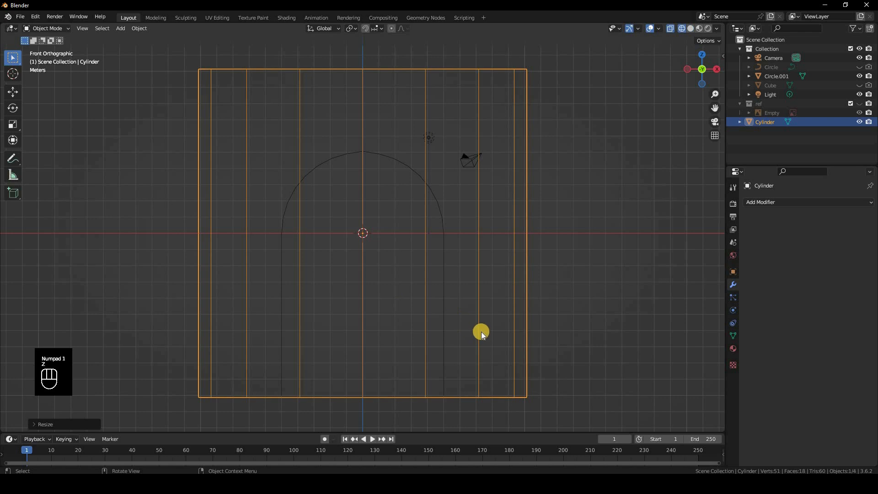
{"action": "left_click_drag", "start_coordinate": [771, 120], "coordinate": [439, 214]}
{"action": "left_click", "coordinate": [442, 216]}
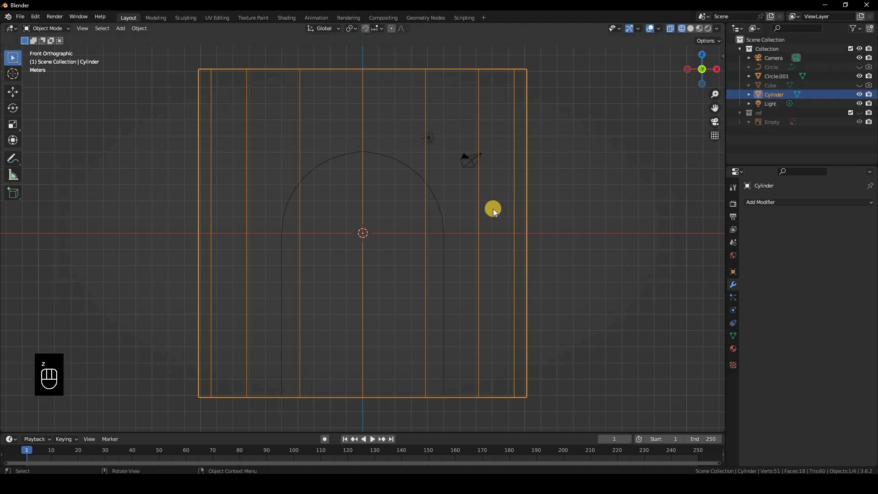
Raise the cylinder slightly so its base lines up with the lower ends of the arch outline in front view
{"action": "middle_click_drag", "start_coordinate": [539, 219], "coordinate": [652, 259], "text": "ctrl"}
{"action": "left_click", "coordinate": [660, 263]}
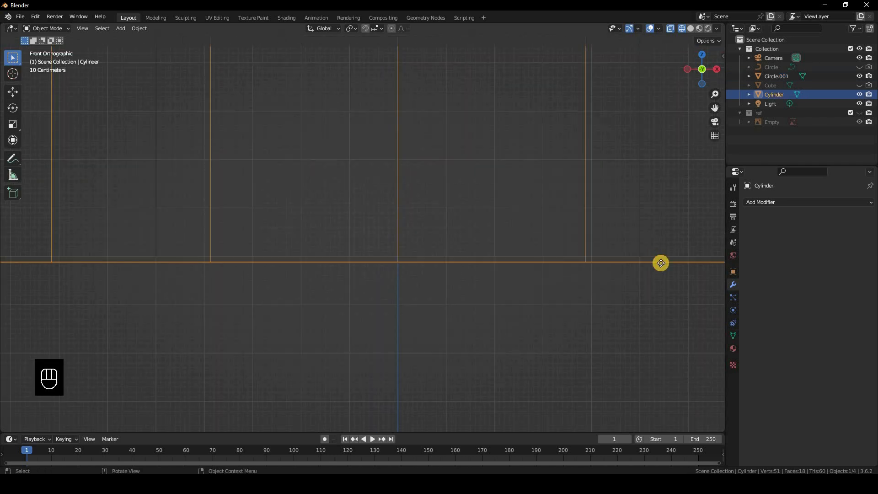
{"action": "key", "text": "g"}
{"action": "key", "text": "z"}
{"action": "right_click", "coordinate": [698, 202]}
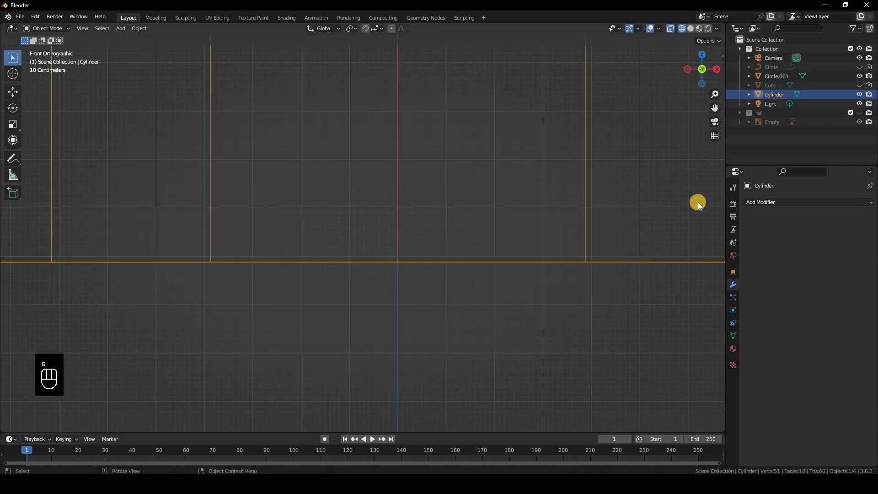
{"action": "key", "text": "g"}
{"action": "left_click", "coordinate": [368, 31]}
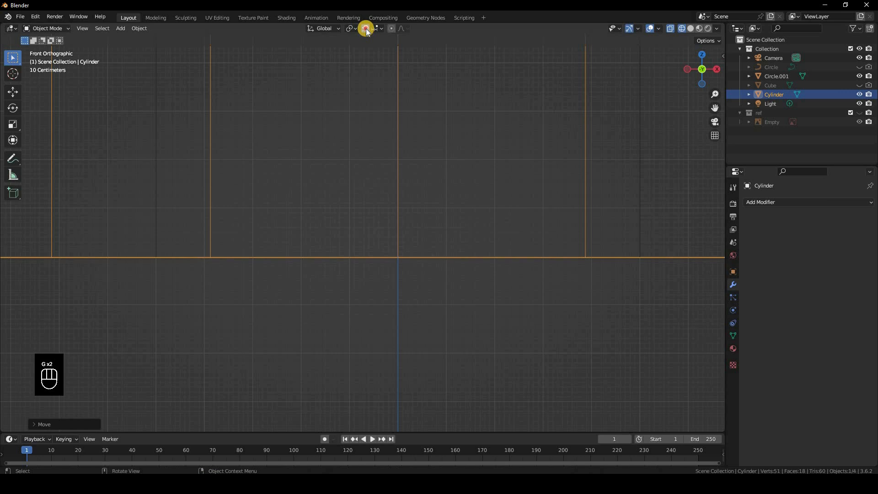
{"action": "left_click", "coordinate": [644, 257]}
{"action": "left_click", "coordinate": [558, 249], "text": "shift"}
{"action": "scroll", "coordinate": [512, 249], "scroll_direction": "down", "scroll_amount": 6}
{"action": "scroll", "coordinate": [514, 254], "scroll_direction": "down", "scroll_amount": 3}
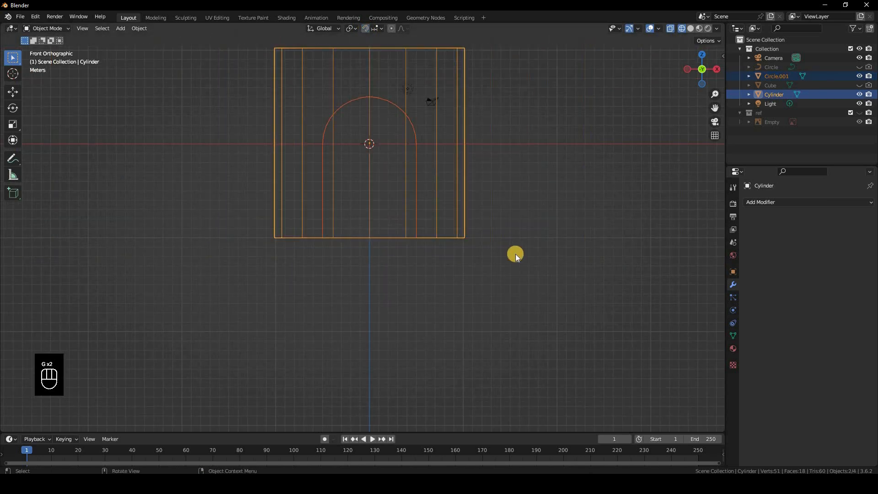
{"action": "middle_click_drag", "start_coordinate": [586, 156], "coordinate": [597, 260], "text": "shift"}
{"action": "scroll", "coordinate": [579, 256], "scroll_direction": "up", "scroll_amount": 3}
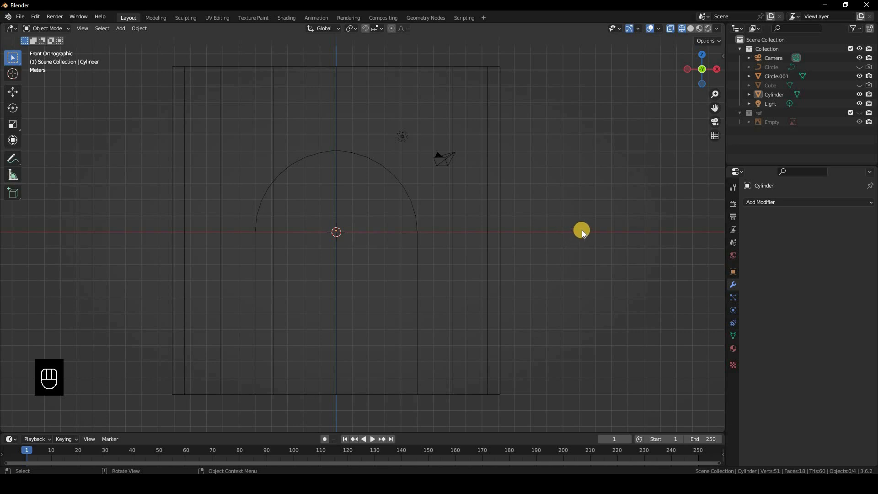
Move the arch outline Circle.001 about -11.09 m along Y so it stands in front of the cylinder
{"action": "mouse_move", "coordinate": [531, 245]}
{"action": "middle_mouse_down"}
{"action": "mouse_move", "coordinate": [610, 285]}
{"action": "mouse_move", "coordinate": [539, 268]}
{"action": "middle_mouse_up"}
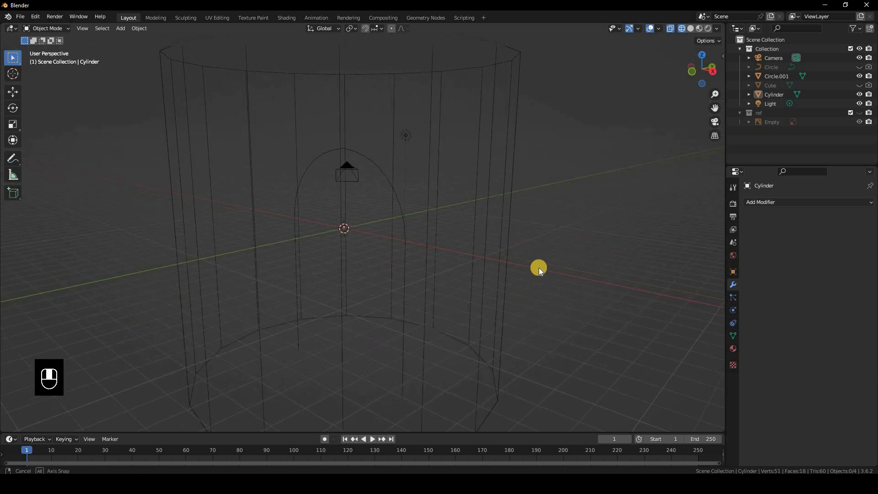
{"action": "key", "text": "z"}
{"action": "left_click", "coordinate": [397, 231]}
{"action": "key", "text": "z"}
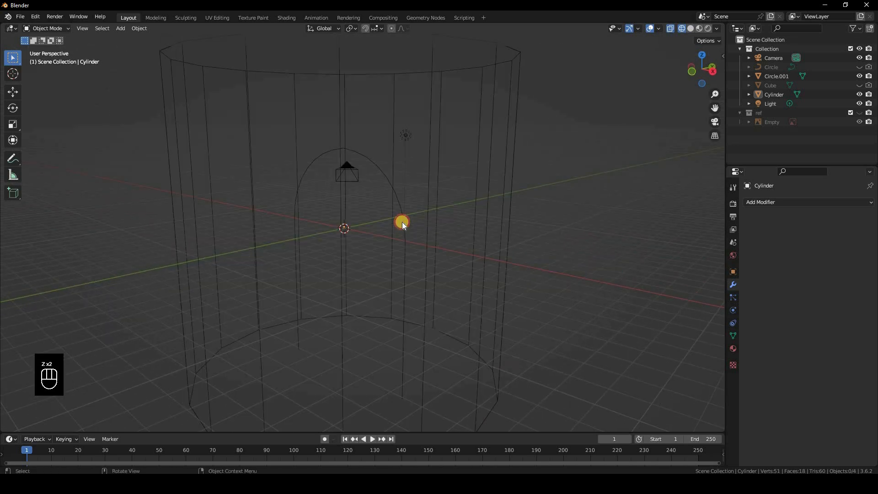
{"action": "left_click", "coordinate": [408, 218]}
{"action": "key", "text": "KP_3"}
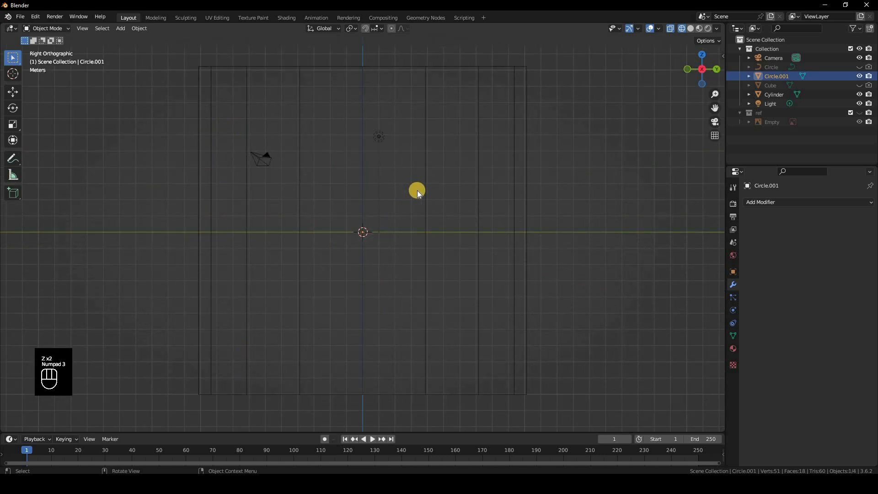
{"action": "key", "text": "g"}
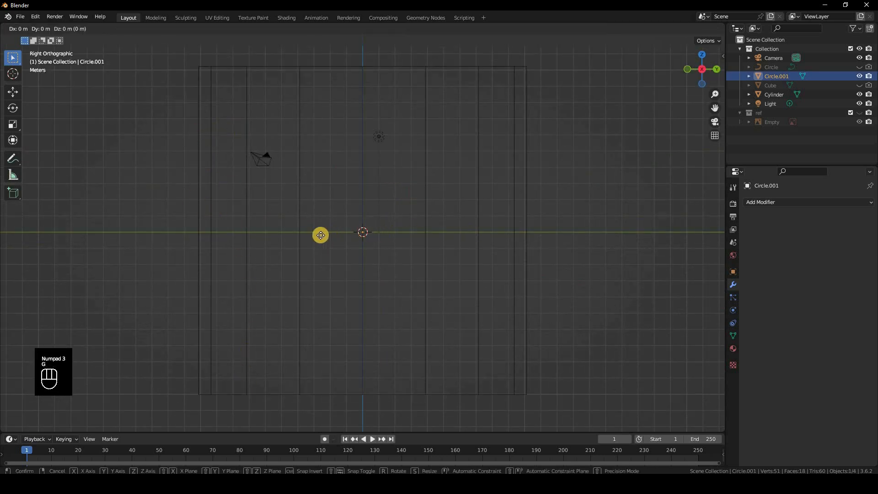
{"action": "key", "text": "y"}
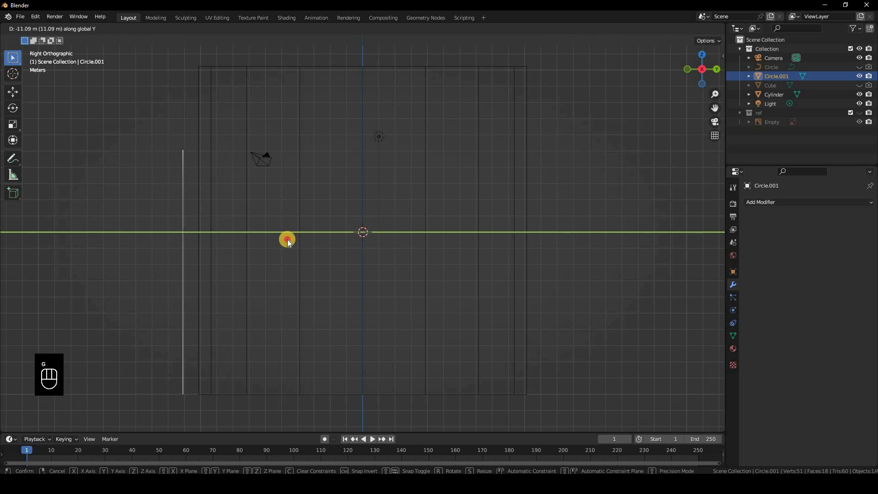
{"action": "left_click", "coordinate": [287, 239]}
Add a Shrinkwrap modifier to Circle.001 with Cylinder as target and an offset of 0.01 m, viewed in solid shading
{"action": "mouse_move", "coordinate": [370, 256]}
{"action": "middle_mouse_down"}
{"action": "mouse_move", "coordinate": [493, 261]}
{"action": "mouse_move", "coordinate": [367, 195]}
{"action": "middle_mouse_up"}
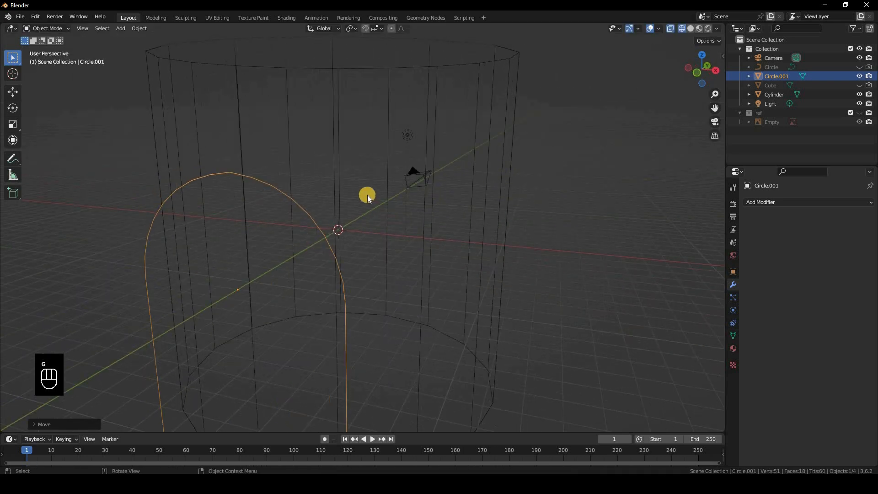
{"action": "key", "text": "z"}
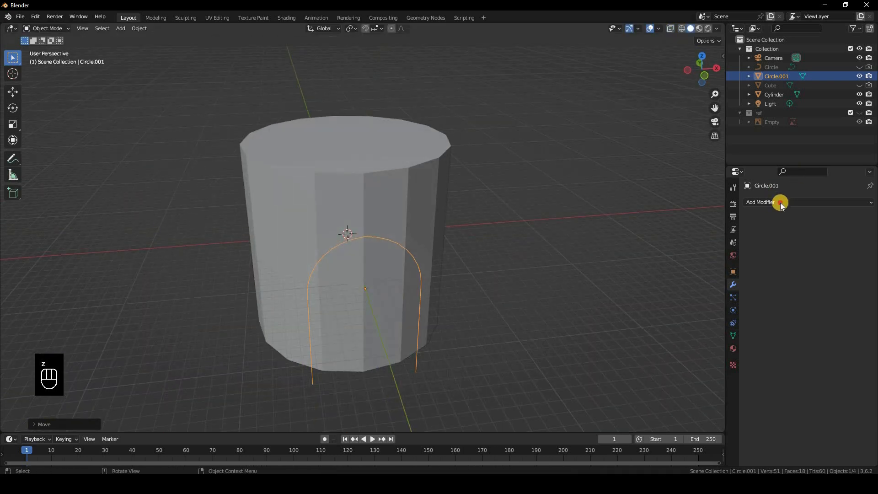
{"action": "left_click", "coordinate": [780, 204]}
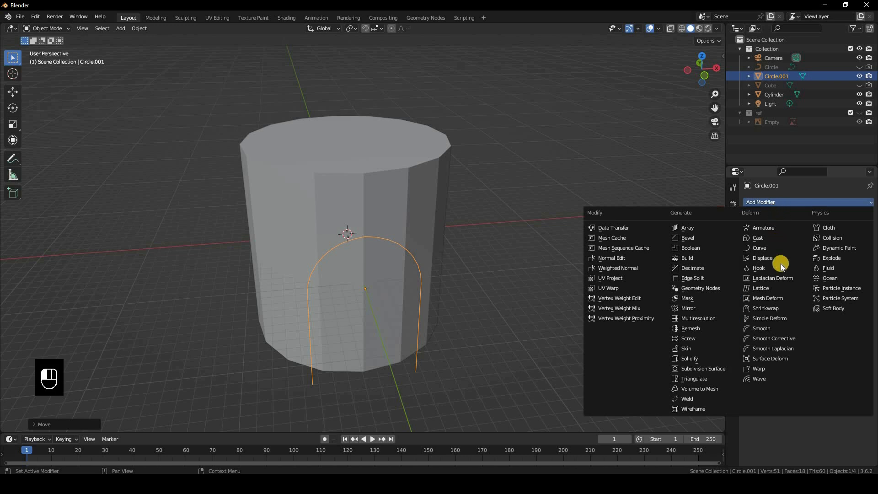
{"action": "left_click", "coordinate": [773, 309]}
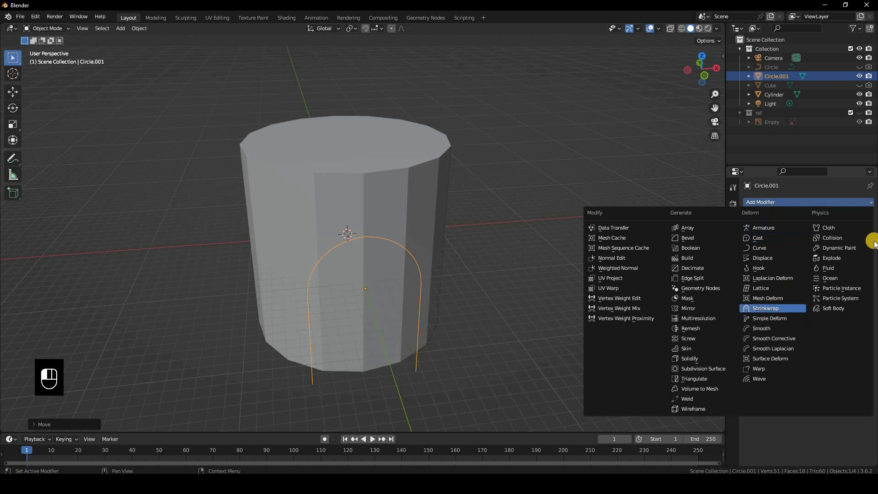
{"action": "left_click", "coordinate": [858, 254]}
{"action": "left_click", "coordinate": [431, 194]}
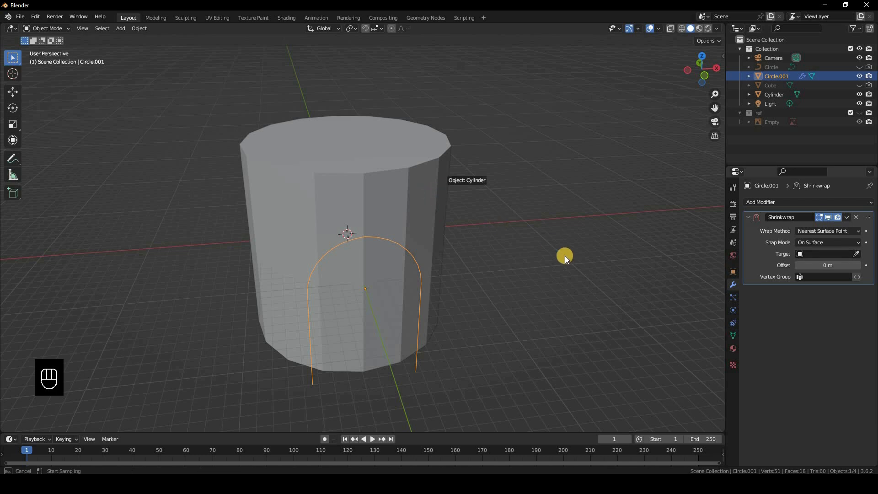
{"action": "middle_click_drag", "start_coordinate": [618, 238], "coordinate": [572, 219]}
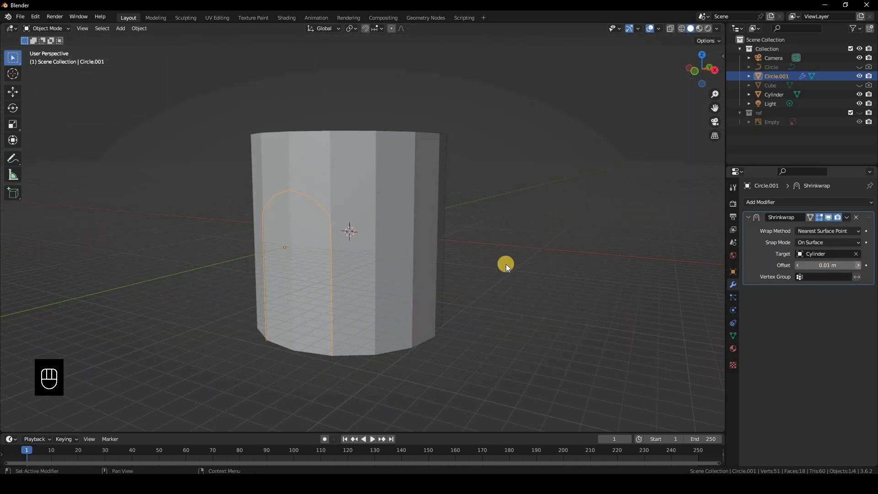
{"action": "middle_click_drag", "start_coordinate": [520, 254], "coordinate": [487, 262]}
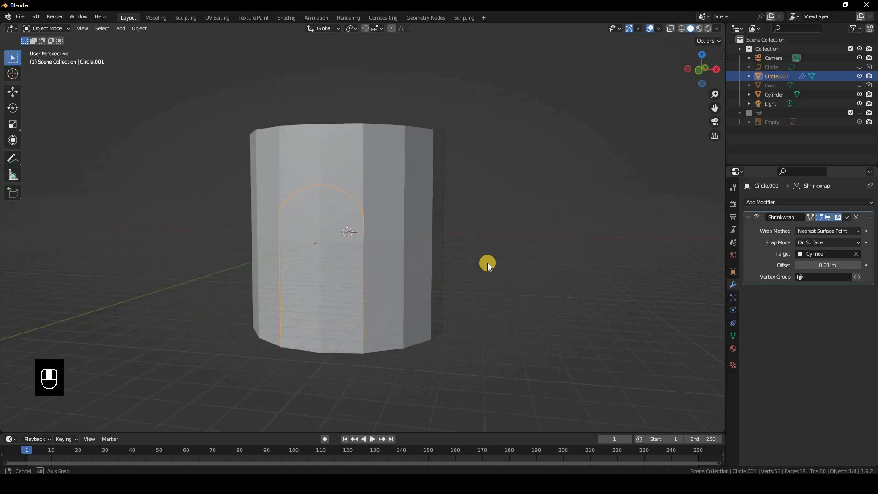
{"action": "scroll", "coordinate": [384, 213], "scroll_direction": "up", "scroll_amount": 4}
{"action": "scroll", "coordinate": [410, 170], "scroll_direction": "down", "scroll_amount": 1}
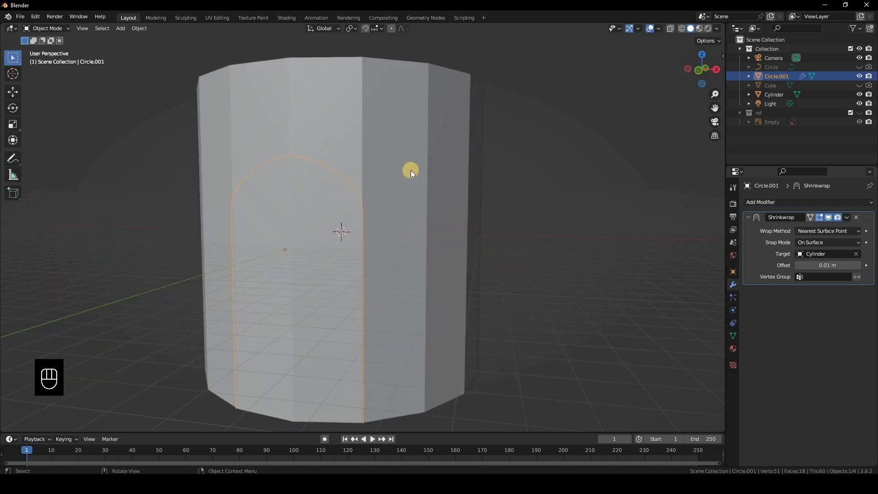
Apply the Shrinkwrap modifier on the arch outline Circle.001
{"action": "scroll", "coordinate": [396, 199], "scroll_direction": "down", "scroll_amount": 1}
{"action": "middle_click_drag", "start_coordinate": [380, 203], "coordinate": [329, 219]}
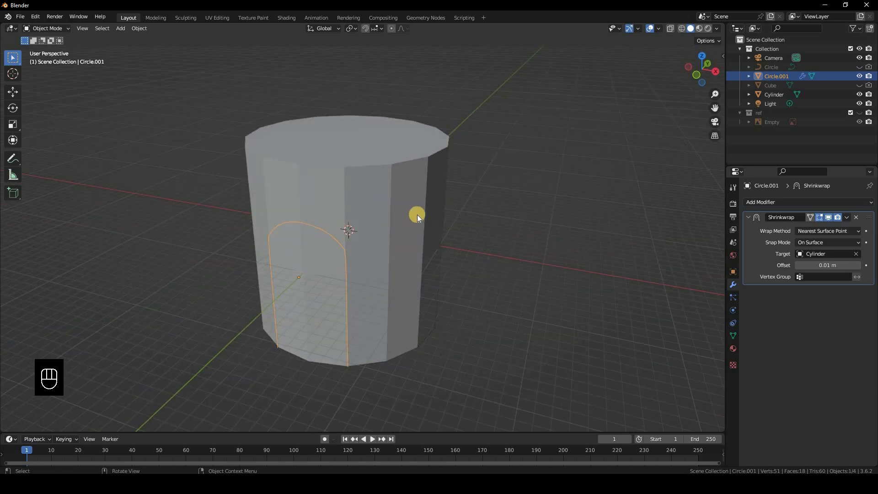
{"action": "middle_click_drag", "start_coordinate": [452, 195], "coordinate": [379, 207]}
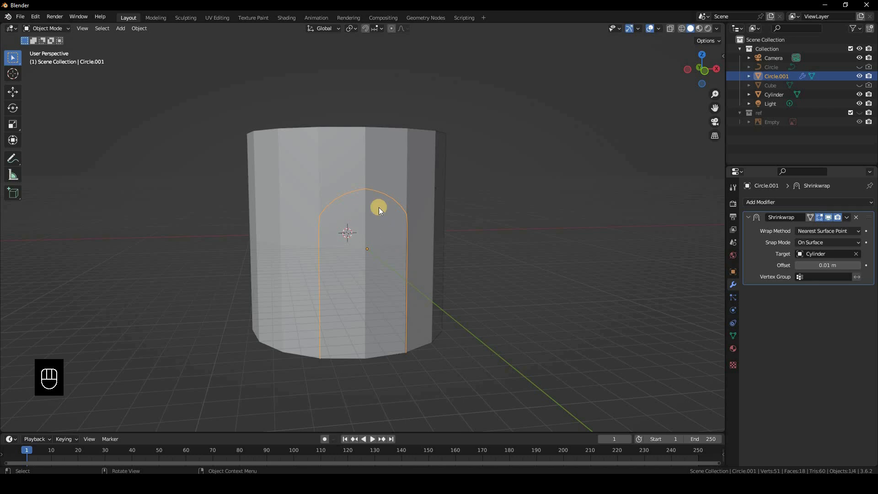
{"action": "left_click", "coordinate": [846, 217]}
{"action": "left_click", "coordinate": [835, 226]}
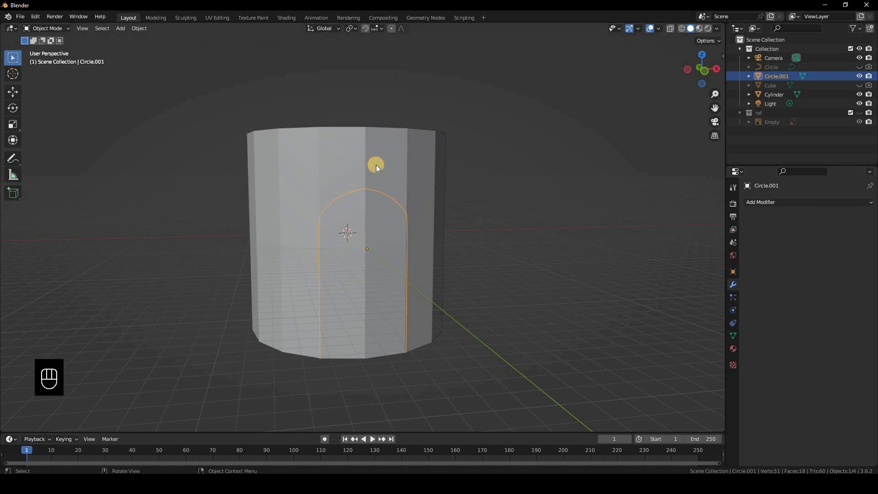
Delete the two front side faces of the cylinder that lie behind the arch outline
{"action": "left_click", "coordinate": [376, 165]}
{"action": "key", "text": "Tab"}
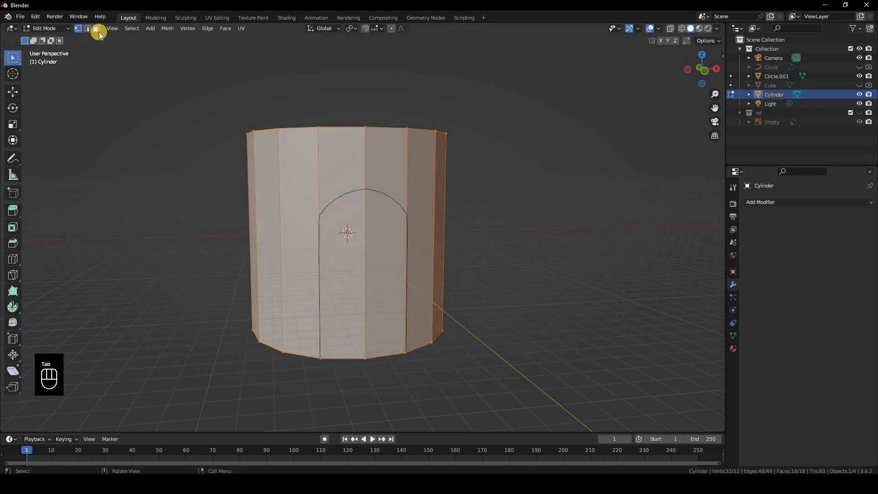
{"action": "key", "text": "3"}
{"action": "left_click", "coordinate": [379, 176]}
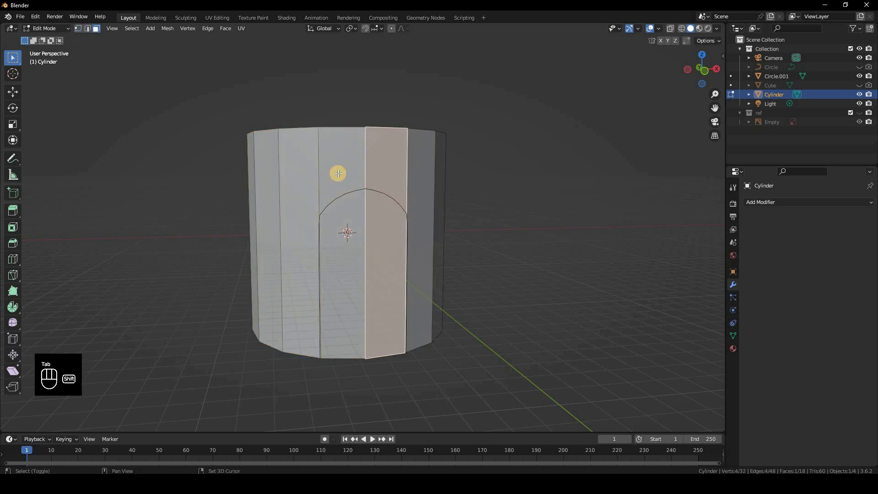
{"action": "left_click", "coordinate": [337, 174], "text": "shift"}
{"action": "key", "text": "Delete"}
{"action": "key", "text": "Down"}
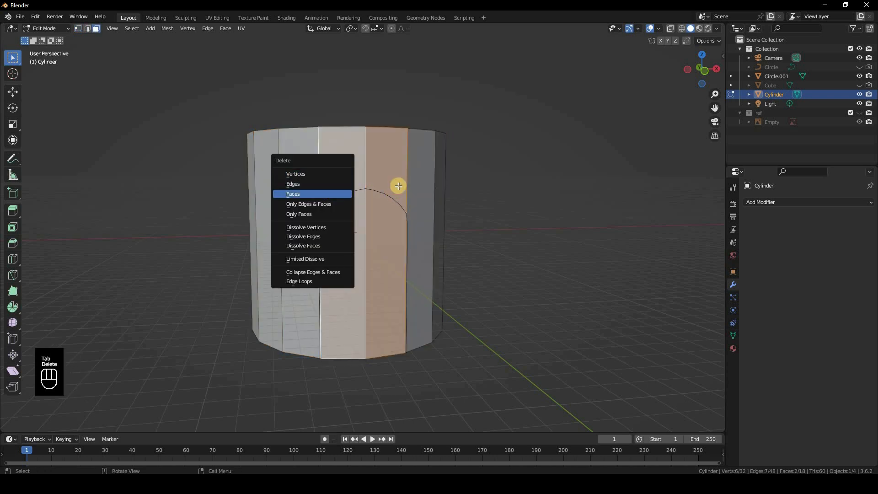
{"action": "key", "text": "Return"}
Delete the cylinder's vertices on the negative X side in front view and add a Mirror modifier to it
{"action": "key", "text": "KP_1"}
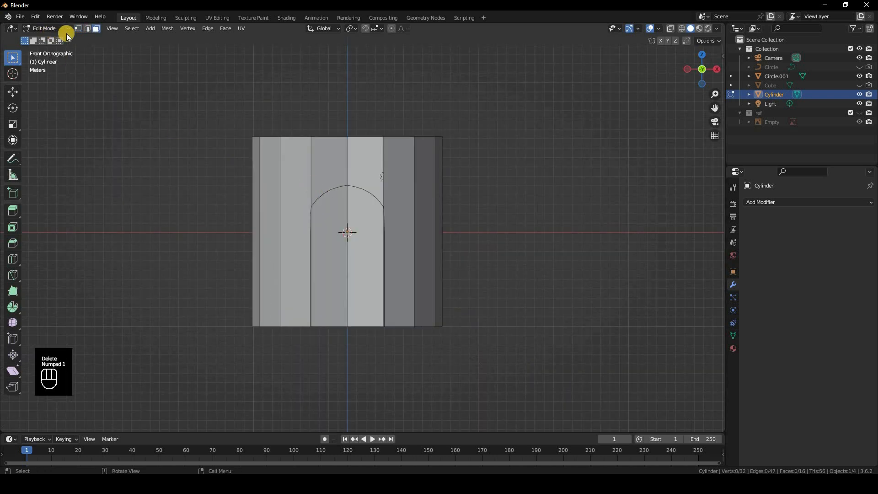
{"action": "left_click", "coordinate": [78, 29], "text": "shift"}
{"action": "key", "text": "z"}
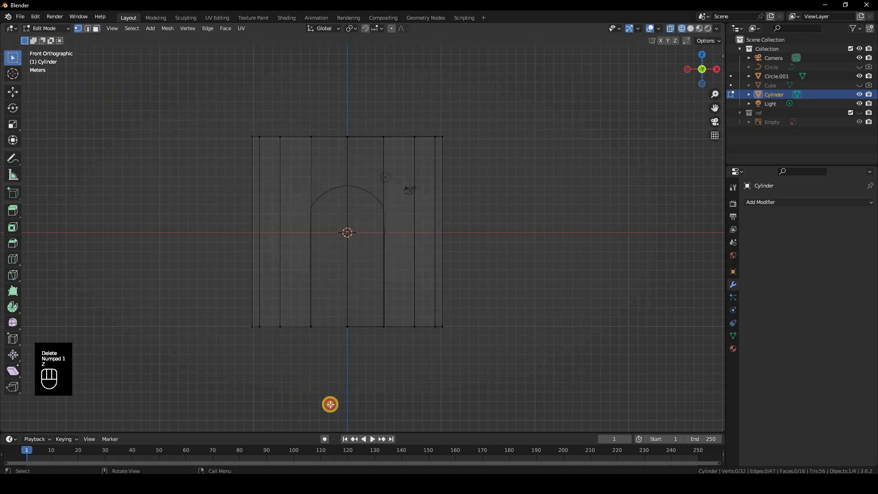
{"action": "mouse_move", "coordinate": [152, 61]}
{"action": "left_mouse_down"}
{"action": "mouse_move", "coordinate": [192, 101]}
{"action": "mouse_move", "coordinate": [335, 404]}
{"action": "left_mouse_up"}
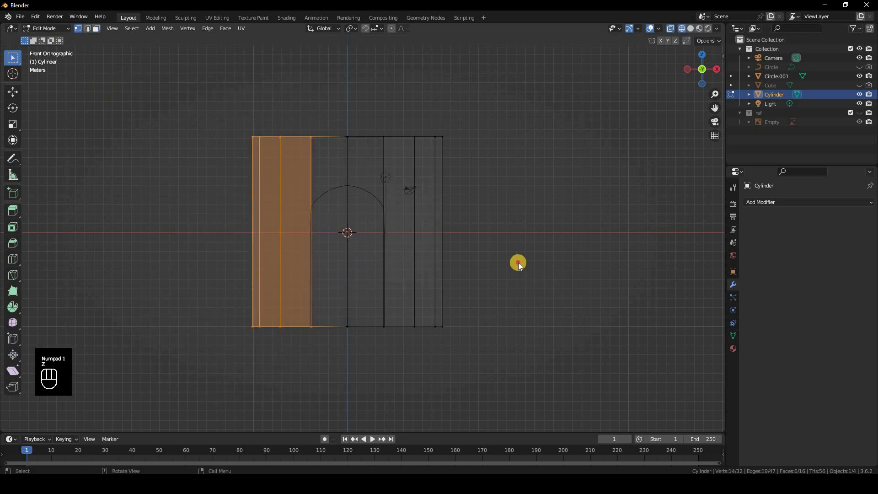
{"action": "key", "text": "Delete"}
{"action": "key", "text": "Return"}
{"action": "key", "text": "Tab"}
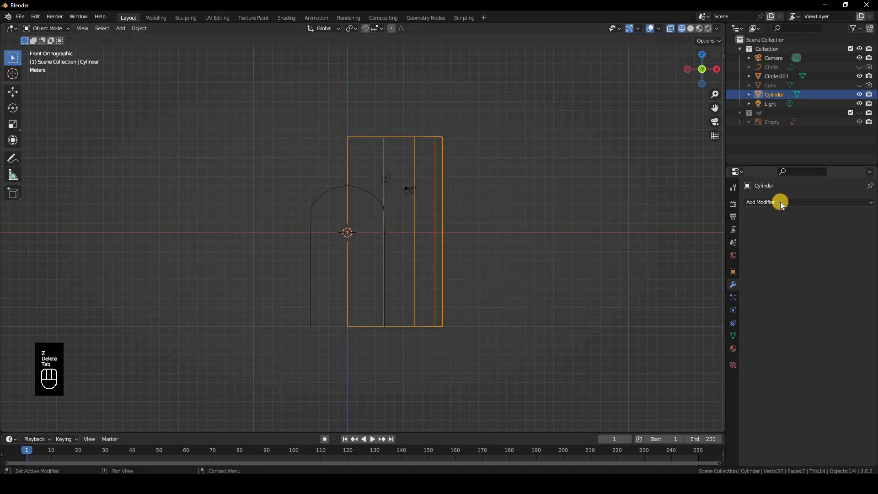
{"action": "left_click", "coordinate": [781, 203]}
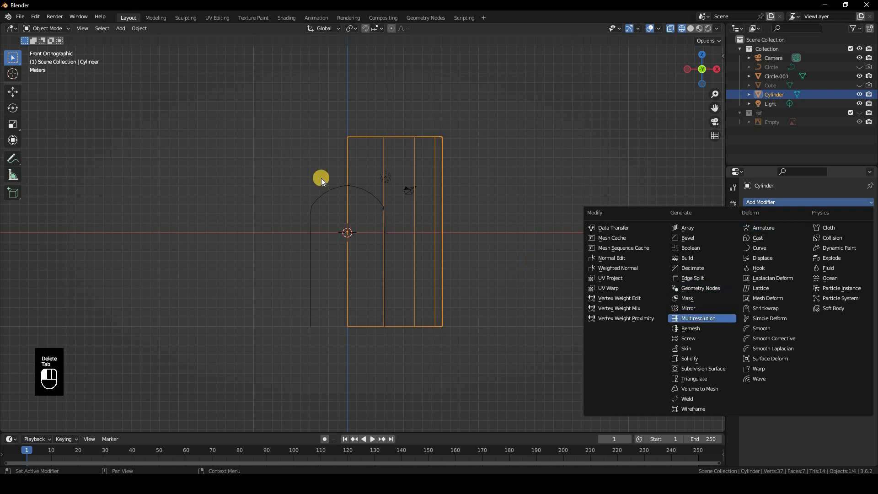
{"action": "left_click", "coordinate": [689, 308]}
Delete the vertices of the arch outline Circle.001 on the negative X side, keeping its apex
{"action": "left_click", "coordinate": [343, 189]}
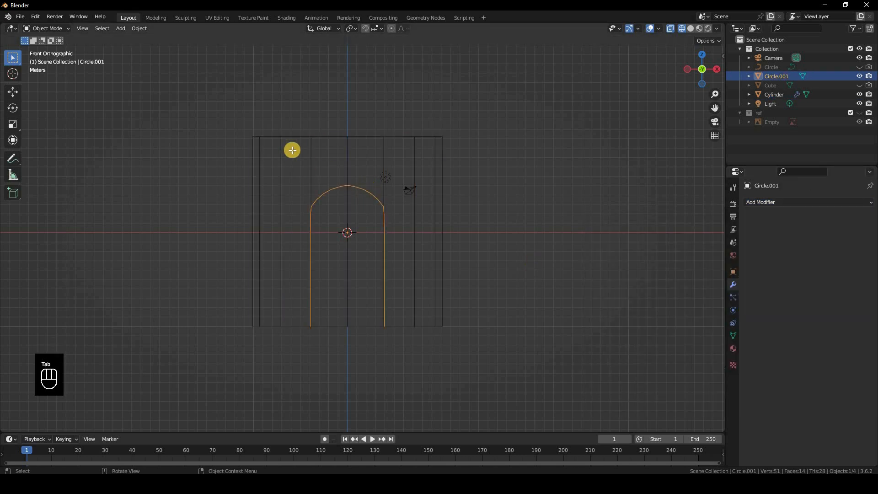
{"action": "key", "text": "Tab"}
{"action": "left_click_drag", "start_coordinate": [292, 151], "coordinate": [343, 362]}
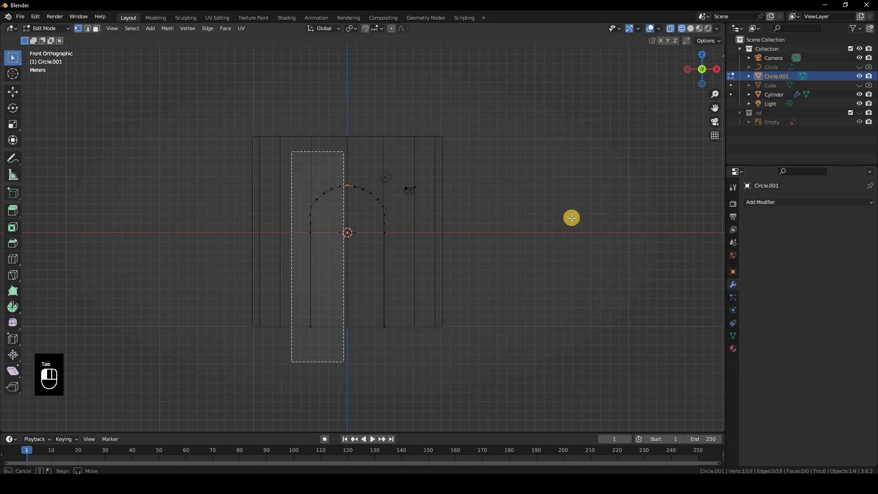
{"action": "key", "text": "Delete"}
{"action": "left_click", "coordinate": [529, 218]}
{"action": "key", "text": "Tab"}
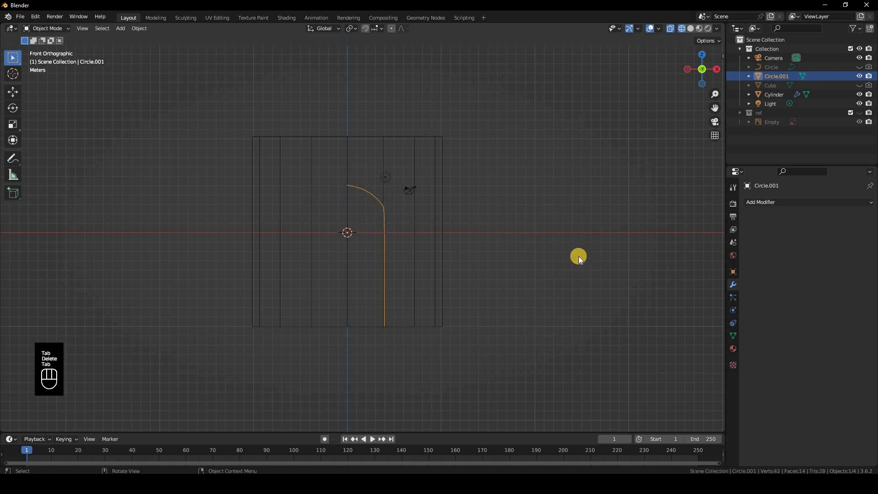
Join the half arch outline Circle.001 into the Cylinder object, with solid shading restored
{"action": "key", "text": "z"}
{"action": "mouse_move", "coordinate": [555, 281]}
{"action": "middle_mouse_down"}
{"action": "mouse_move", "coordinate": [331, 204]}
{"action": "mouse_move", "coordinate": [381, 194]}
{"action": "middle_mouse_up"}
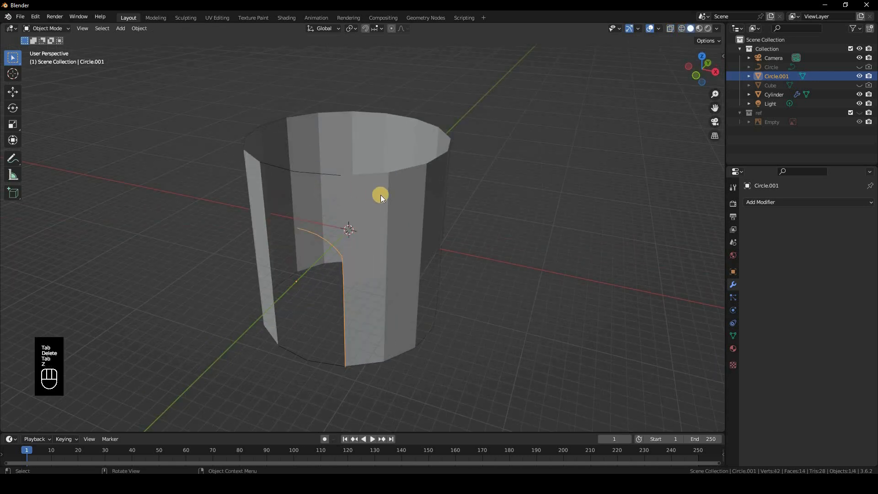
{"action": "left_click", "coordinate": [399, 209], "text": "shift"}
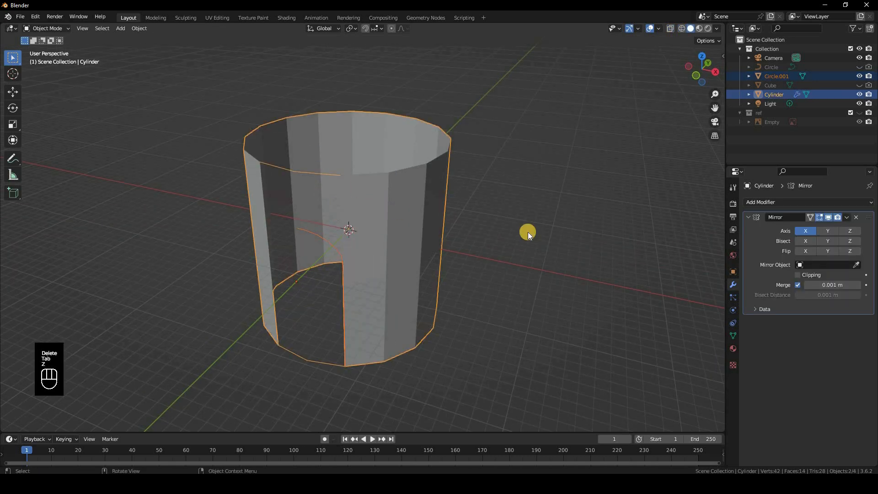
{"action": "key", "text": "ctrl+j"}
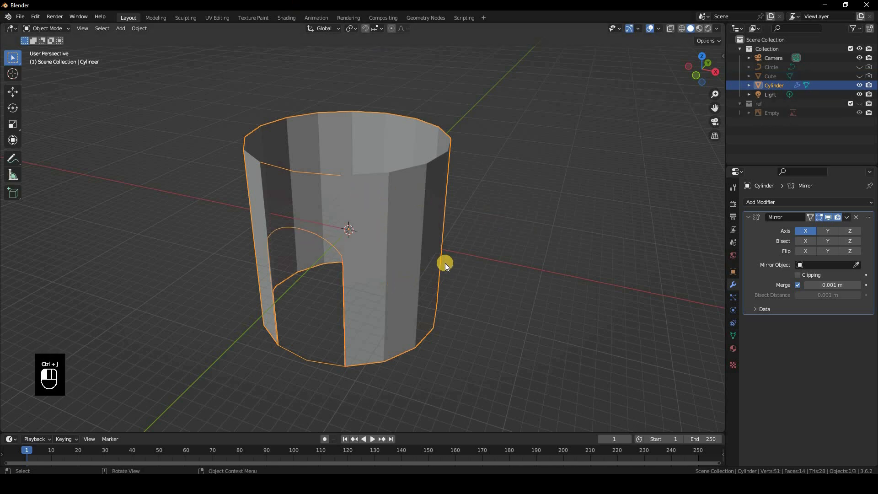
Dissolve the three intermediate vertices along the straight vertical side of the arch outline
{"action": "mouse_move", "coordinate": [443, 251]}
{"action": "middle_mouse_down"}
{"action": "mouse_move", "coordinate": [412, 255]}
{"action": "mouse_move", "coordinate": [435, 259]}
{"action": "middle_mouse_up"}
{"action": "key", "text": "Tab"}
{"action": "scroll", "coordinate": [492, 274], "scroll_direction": "up", "scroll_amount": 4}
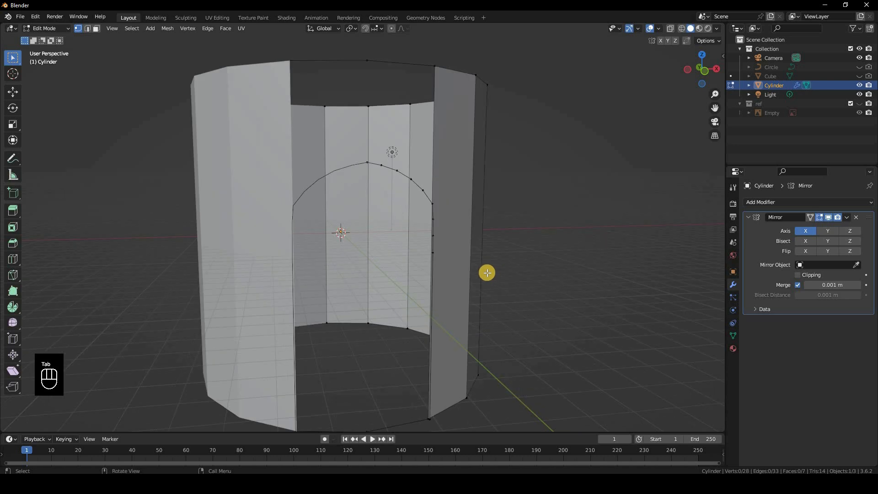
{"action": "middle_click_drag", "start_coordinate": [487, 273], "coordinate": [366, 227]}
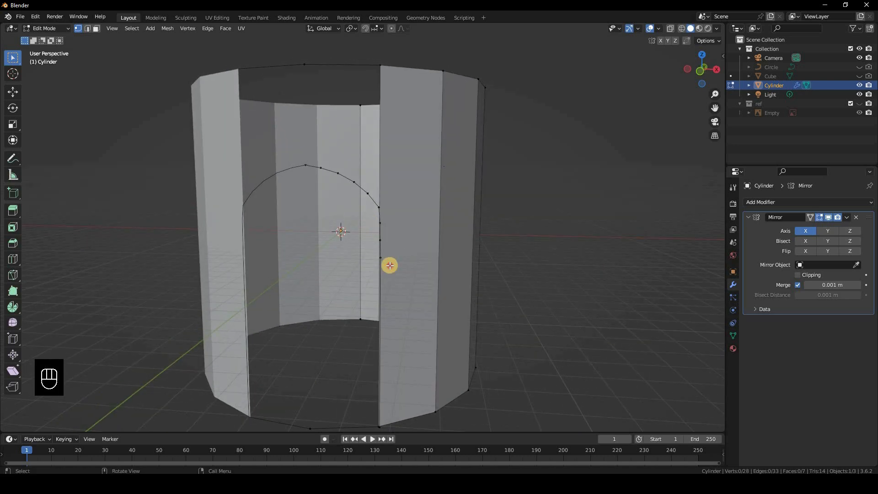
{"action": "left_click_drag", "start_coordinate": [375, 267], "coordinate": [561, 221]}
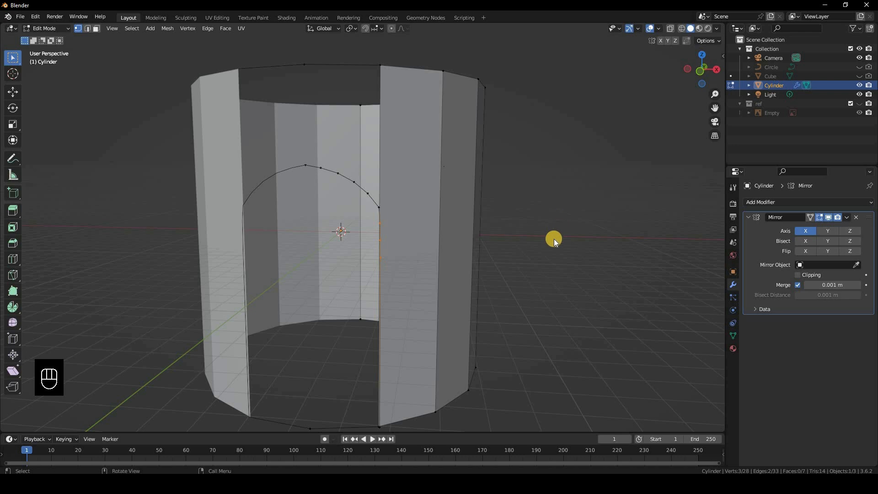
{"action": "right_click", "coordinate": [551, 252]}
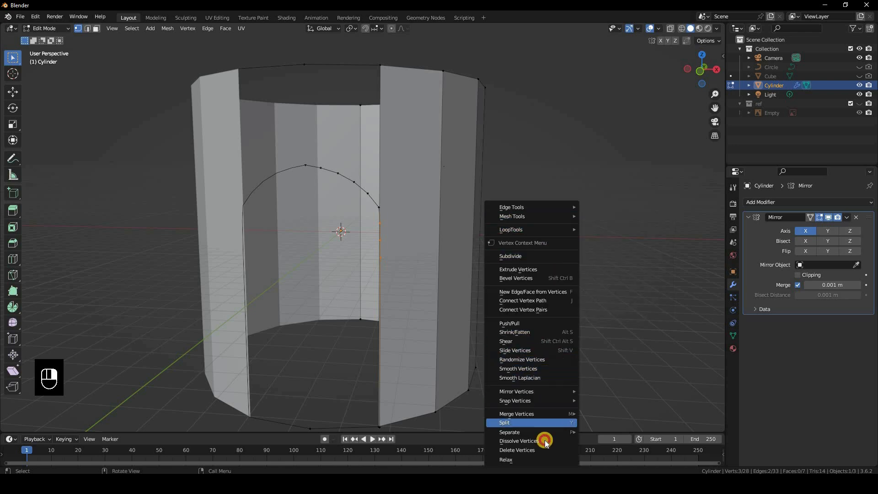
{"action": "key", "text": "d"}
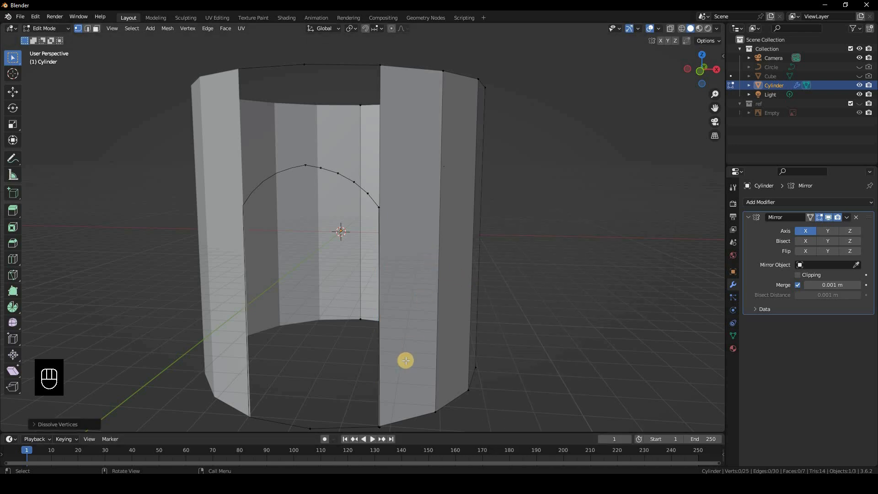
Merge the arch outline's lower end vertex with the adjacent cylinder base corner vertex using At Last
{"action": "middle_click_drag", "start_coordinate": [404, 359], "coordinate": [387, 410]}
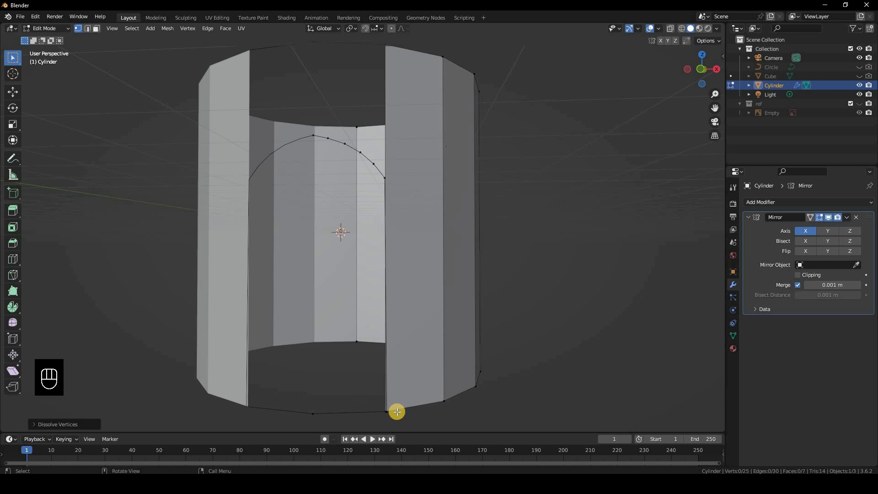
{"action": "left_click", "coordinate": [396, 412]}
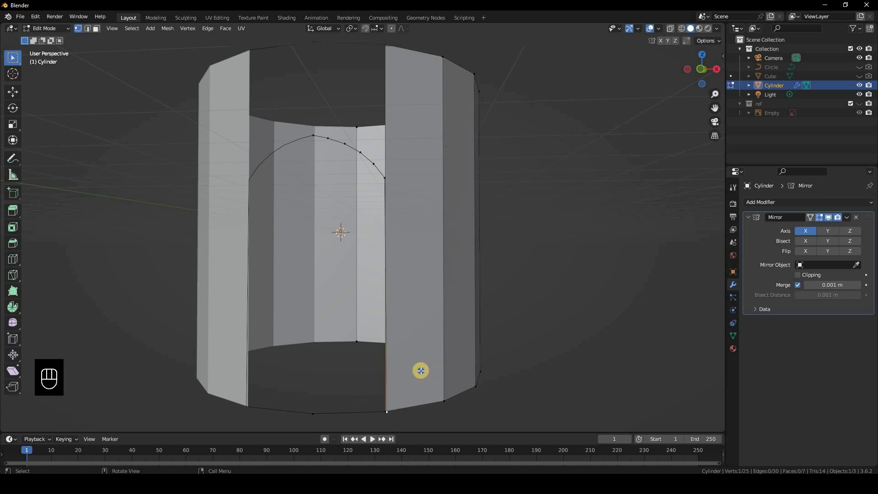
{"action": "key", "text": "g"}
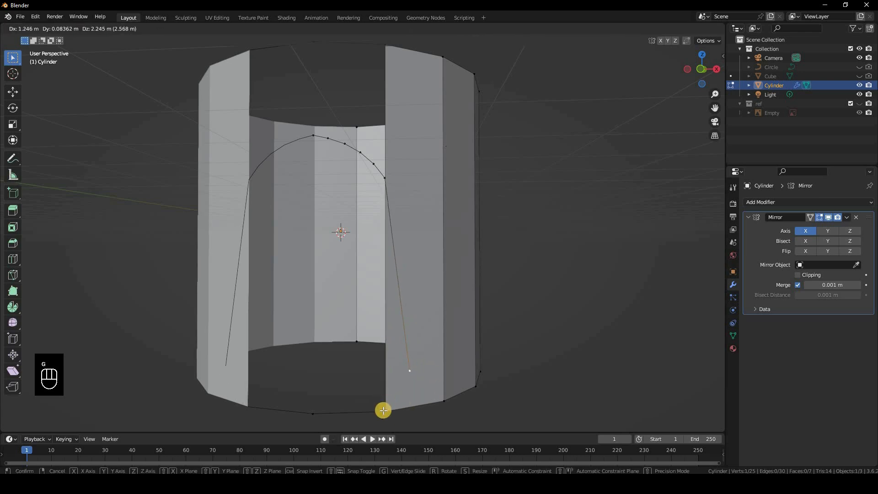
{"action": "right_click", "coordinate": [383, 408]}
{"action": "left_click", "coordinate": [544, 320], "text": "shift"}
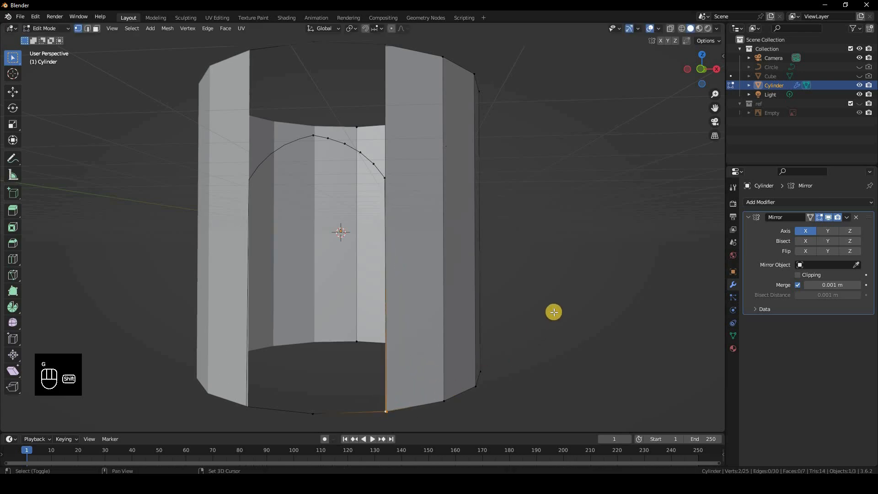
{"action": "right_click", "coordinate": [562, 281]}
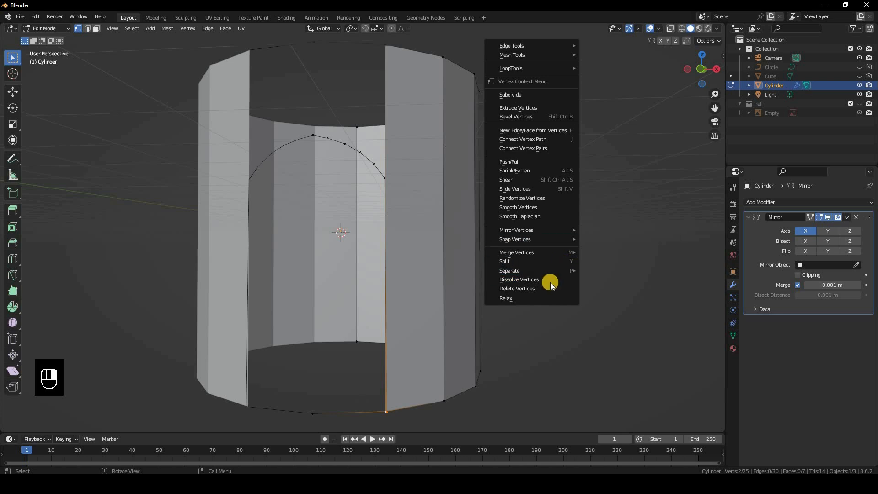
{"action": "scroll", "coordinate": [579, 292], "scroll_direction": "up", "scroll_amount": 1}
{"action": "left_click", "coordinate": [578, 292]}
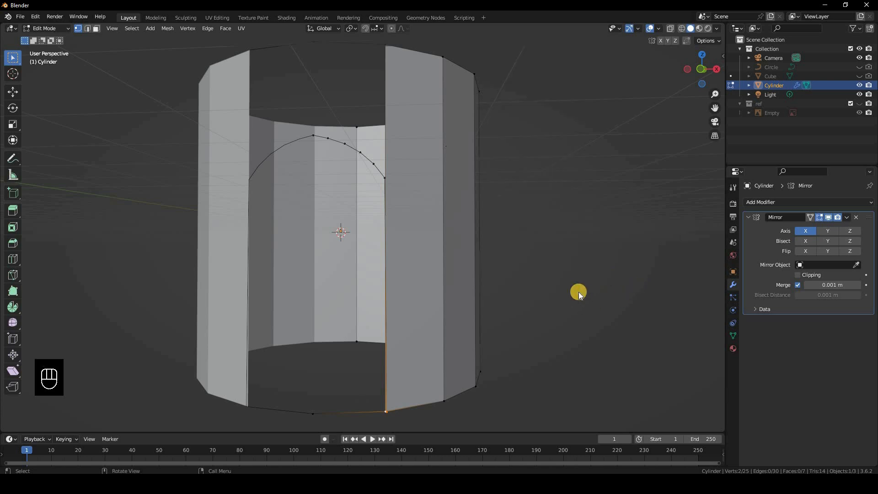
{"action": "key", "text": "m"}
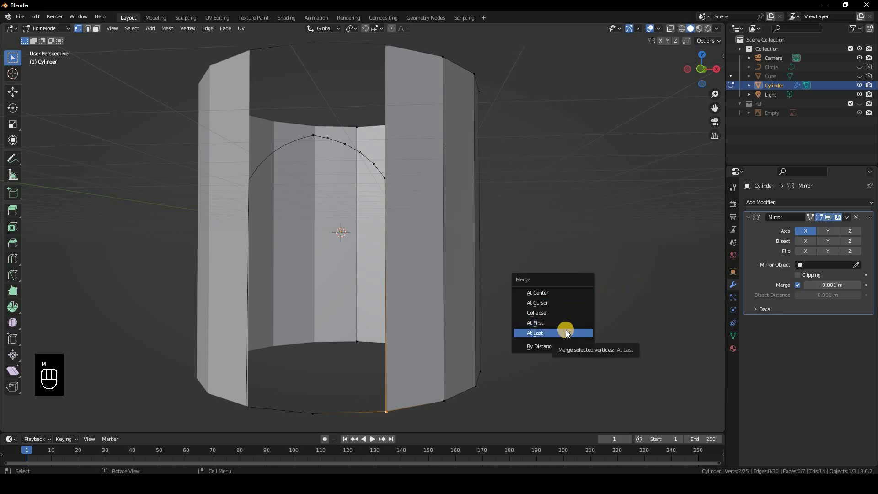
{"action": "key", "text": "Return"}
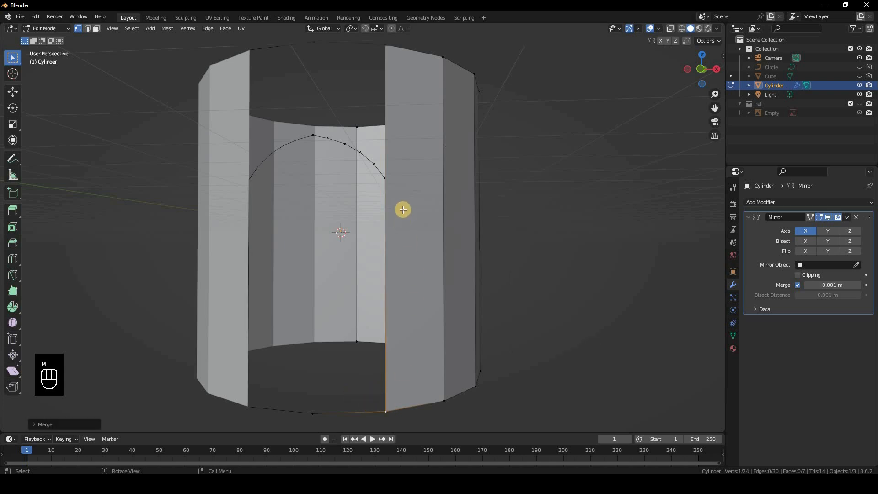
Connect the arch's apex vertex to the cylinder's top rim vertex directly above it with a new edge
{"action": "middle_click_drag", "start_coordinate": [395, 204], "coordinate": [342, 211]}
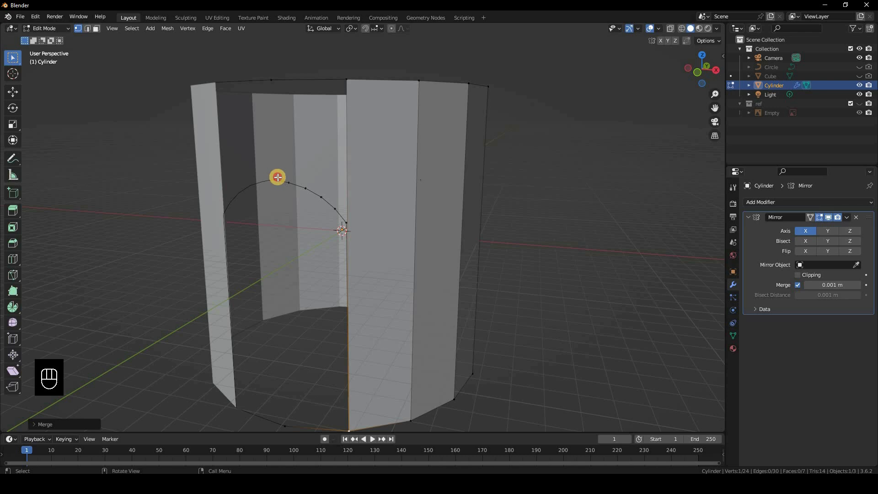
{"action": "left_click", "coordinate": [276, 178]}
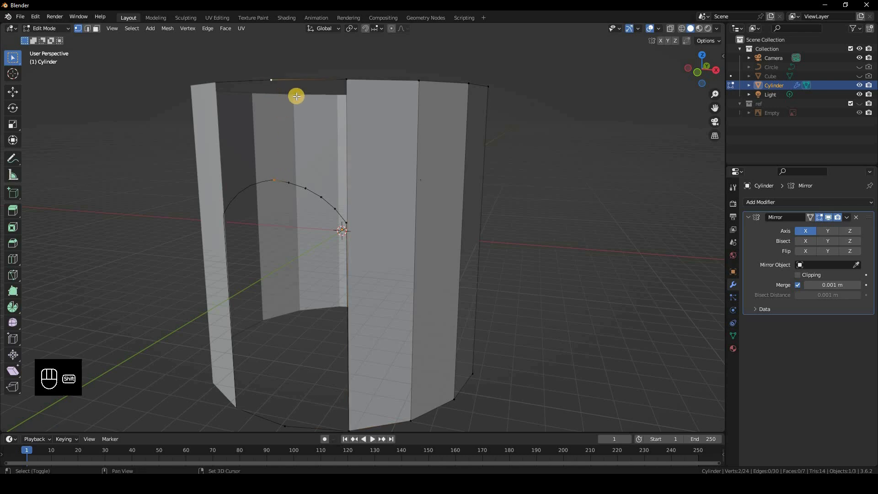
{"action": "key", "text": "f"}
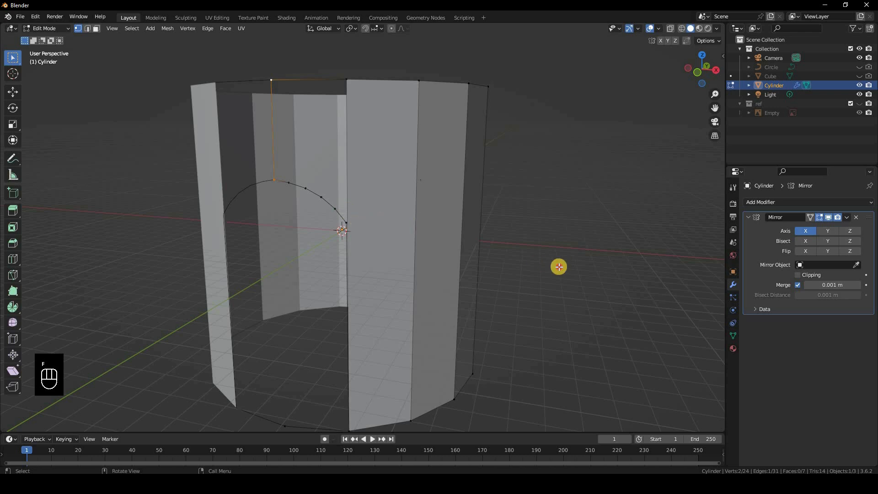
Add three horizontal loop cuts across the cylinder's side faces, the lowest level with the arch's spring point and two spaced above it
{"action": "left_click", "coordinate": [420, 227]}
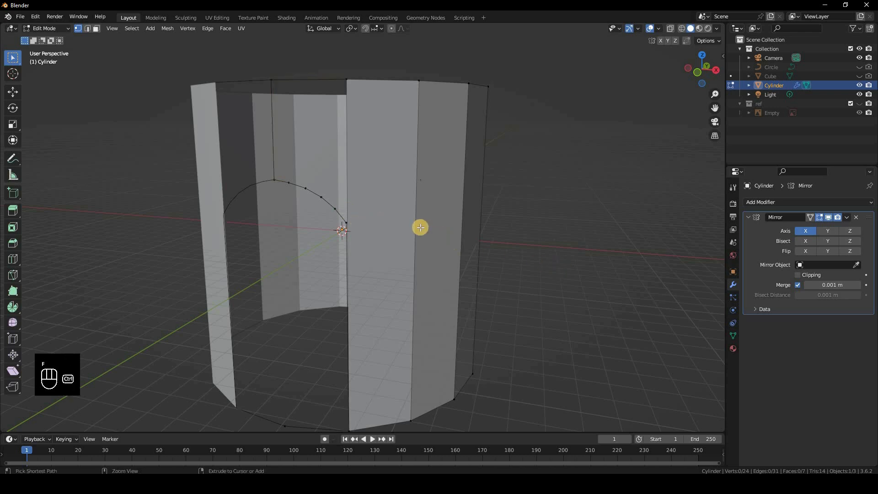
{"action": "key", "text": "ctrl+r"}
{"action": "left_click", "coordinate": [415, 188]}
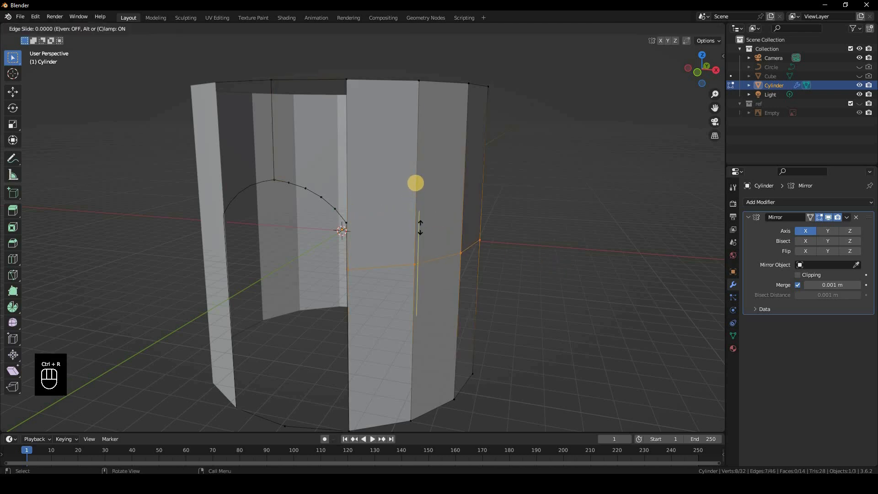
{"action": "left_click", "coordinate": [413, 194]}
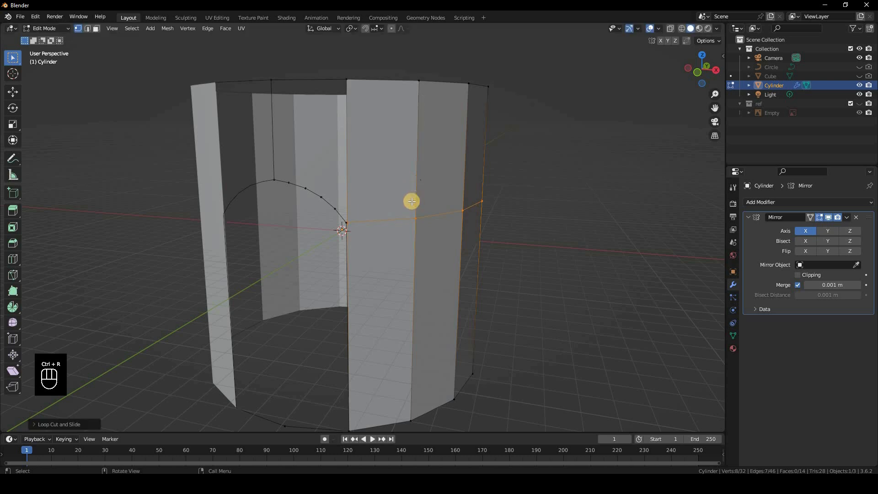
{"action": "key", "text": "ctrl+r"}
{"action": "left_click", "coordinate": [417, 250]}
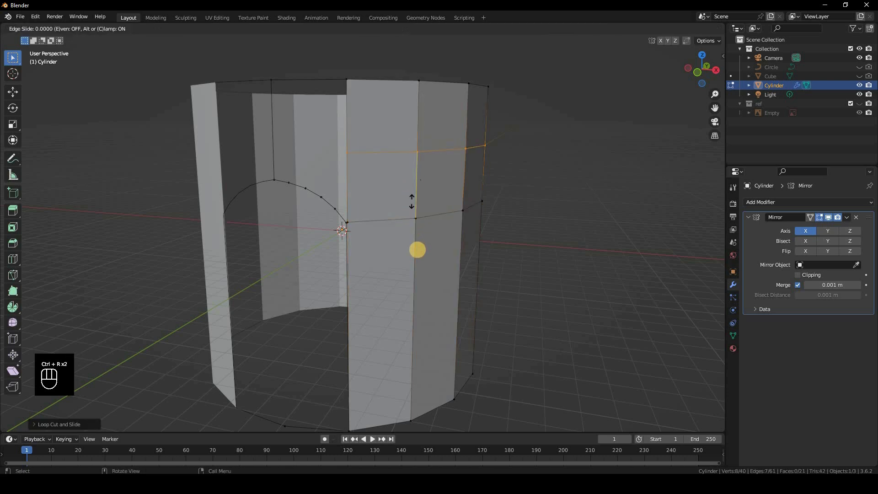
{"action": "left_click", "coordinate": [401, 167]}
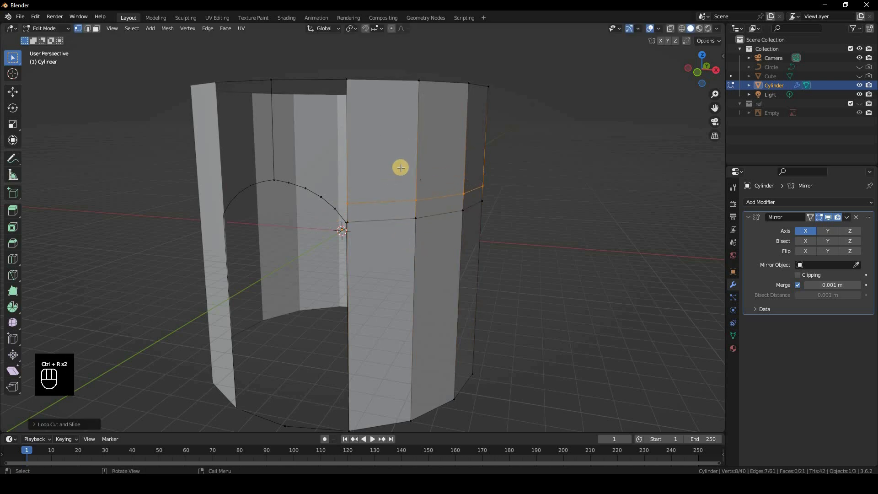
{"action": "key", "text": "ctrl+r"}
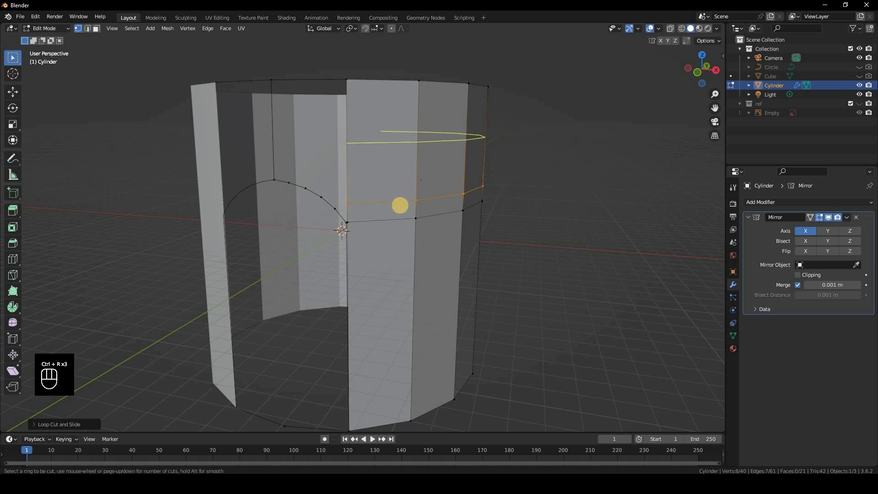
{"action": "left_click", "coordinate": [399, 204]}
{"action": "left_click", "coordinate": [348, 187]}
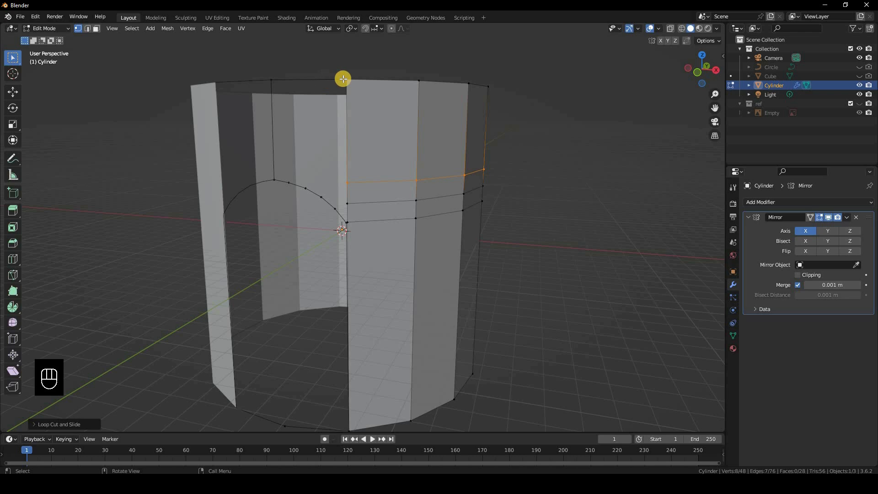
Subdivide the top rim edge between the vertex above the apex and the neighbouring cylinder corner twice
{"action": "left_click", "coordinate": [343, 79]}
{"action": "right_click", "coordinate": [575, 149]}
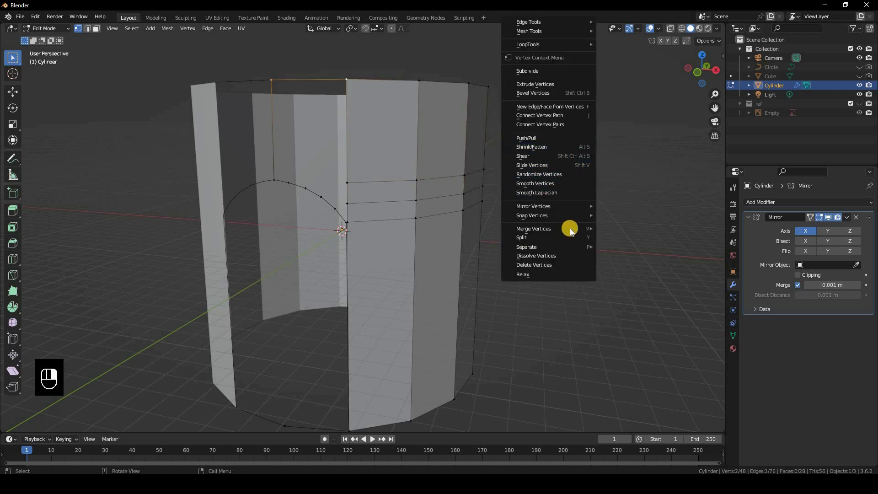
{"action": "mouse_move", "coordinate": [570, 230]}
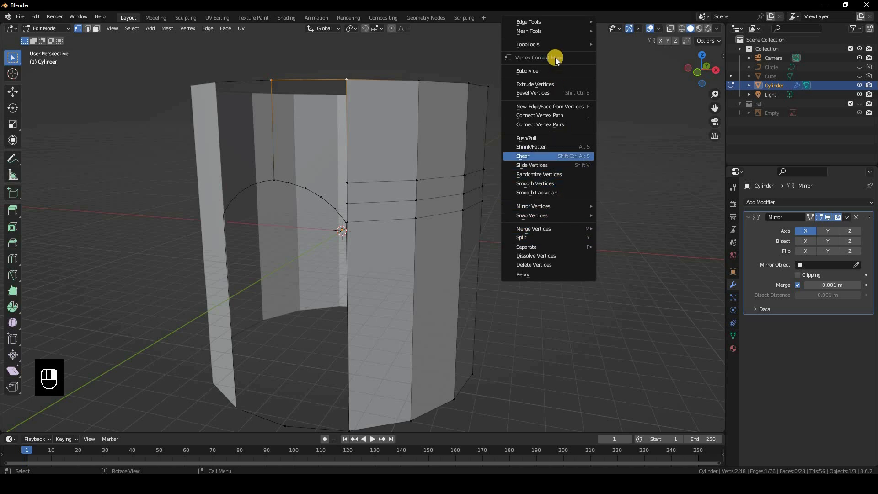
{"action": "left_click", "coordinate": [545, 71]}
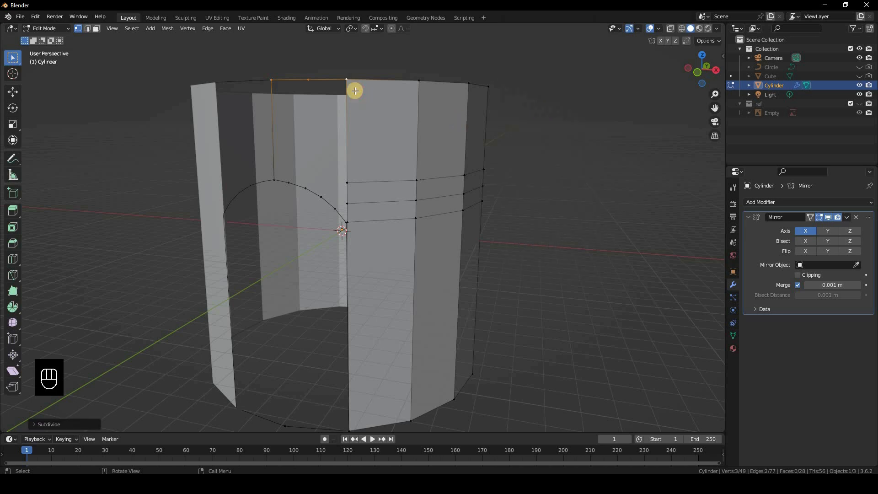
{"action": "right_click", "coordinate": [542, 109]}
{"action": "left_click", "coordinate": [541, 107]}
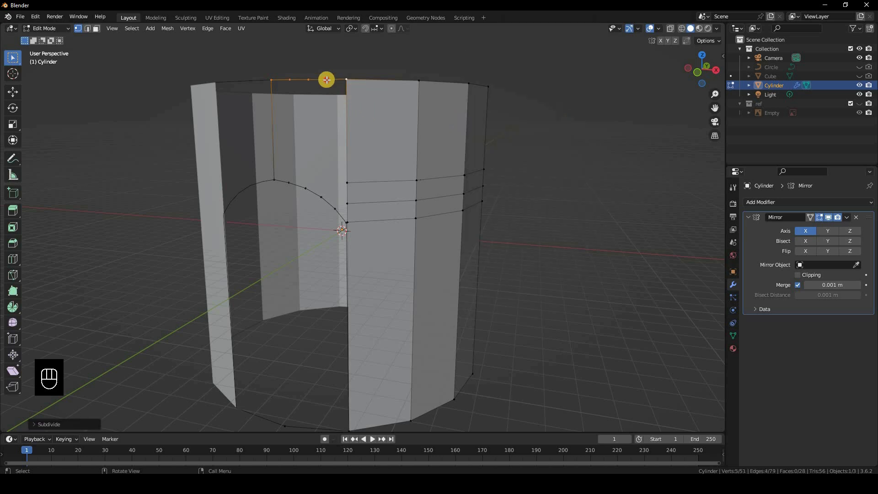
Dissolve the new rim vertex nearest the cylinder corner
{"action": "left_click", "coordinate": [408, 100]}
{"action": "right_click", "coordinate": [405, 123]}
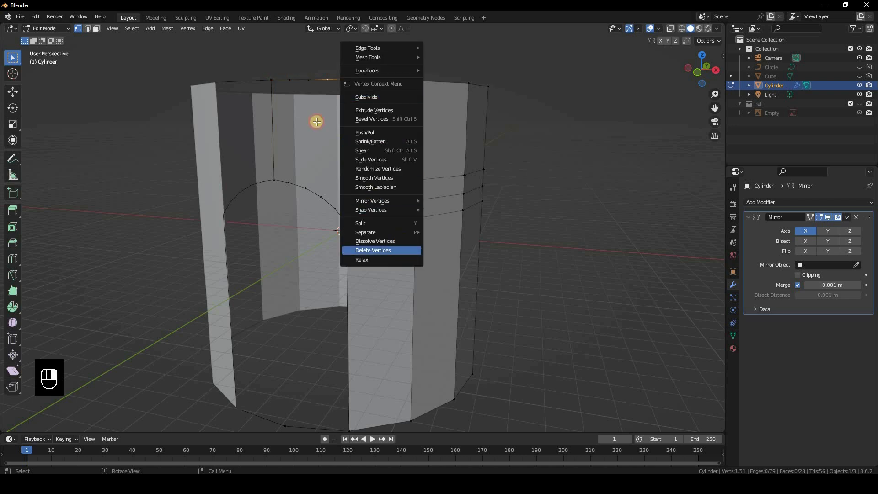
{"action": "left_click", "coordinate": [401, 241]}
Fill two faces between the arch's uppermost segments and the subdivided rim points directly above them
{"action": "left_click", "coordinate": [290, 80]}
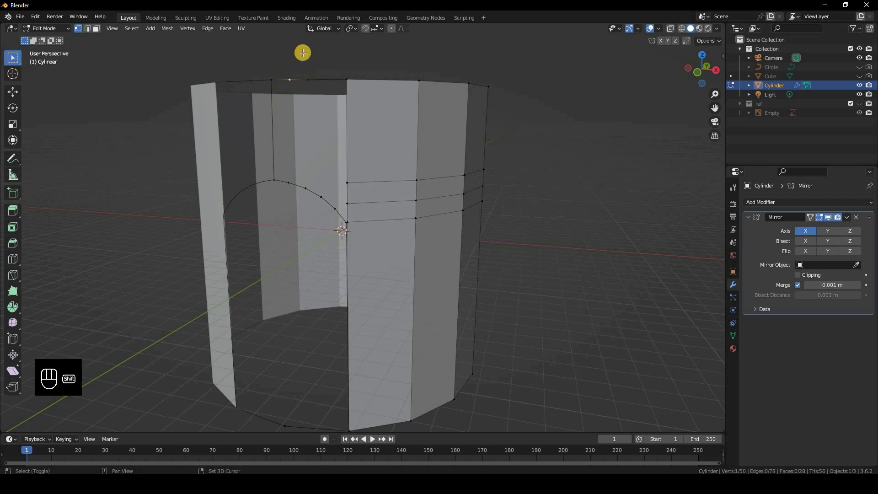
{"action": "left_click", "coordinate": [271, 80], "text": "shift"}
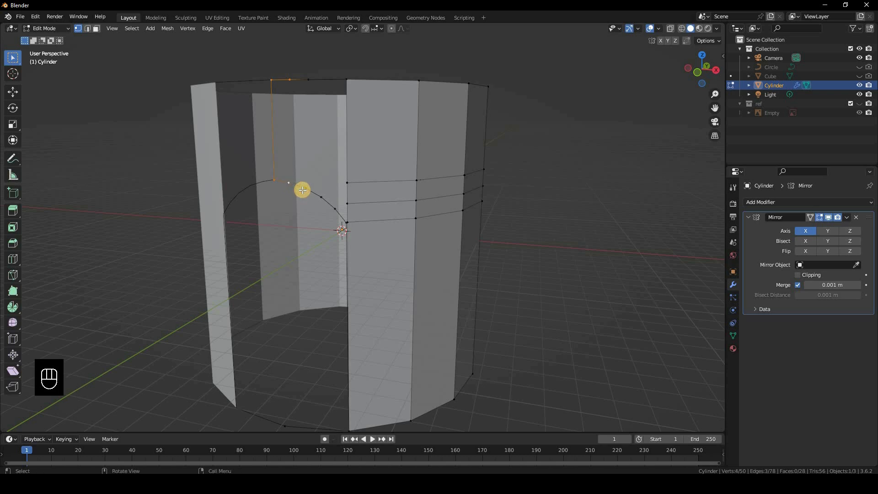
{"action": "key", "text": "f"}
{"action": "left_click", "coordinate": [294, 81]}
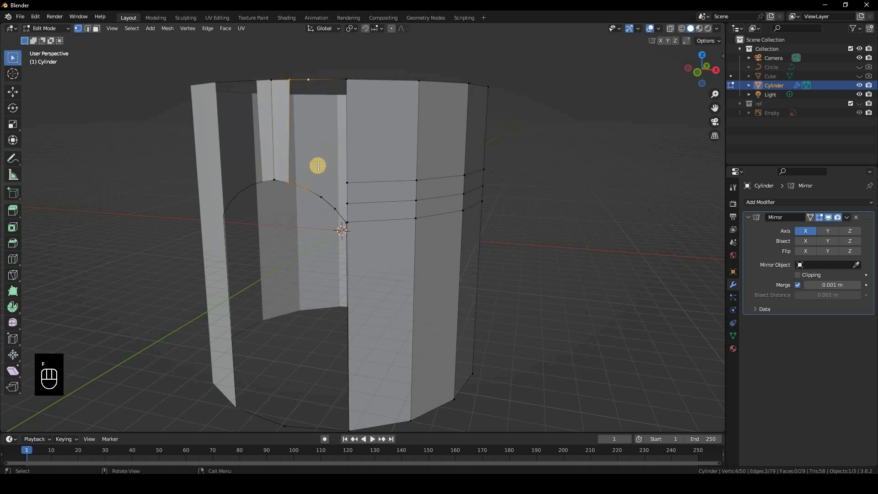
{"action": "key", "text": "f"}
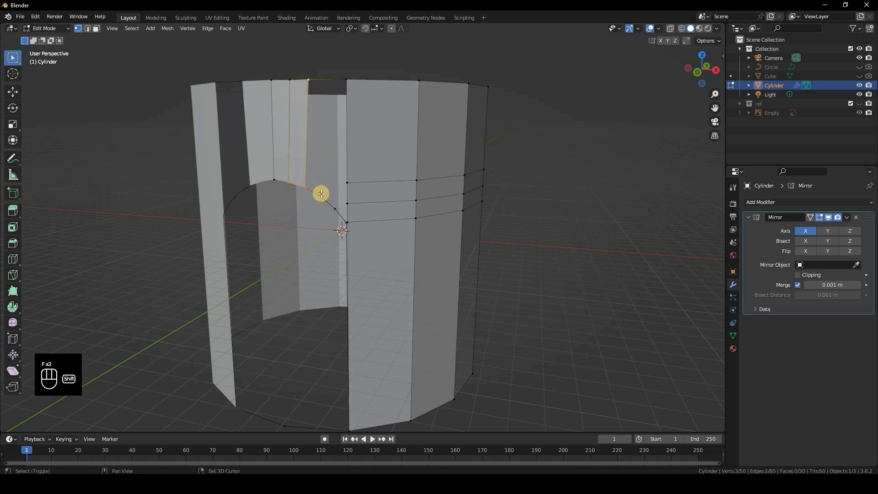
Fill the three remaining faces between the arch's lower curve, the rim corner and the side's loop-cut vertices, and check the result in Object Mode
{"action": "left_click", "coordinate": [353, 90], "text": "shift"}
{"action": "key", "text": "f"}
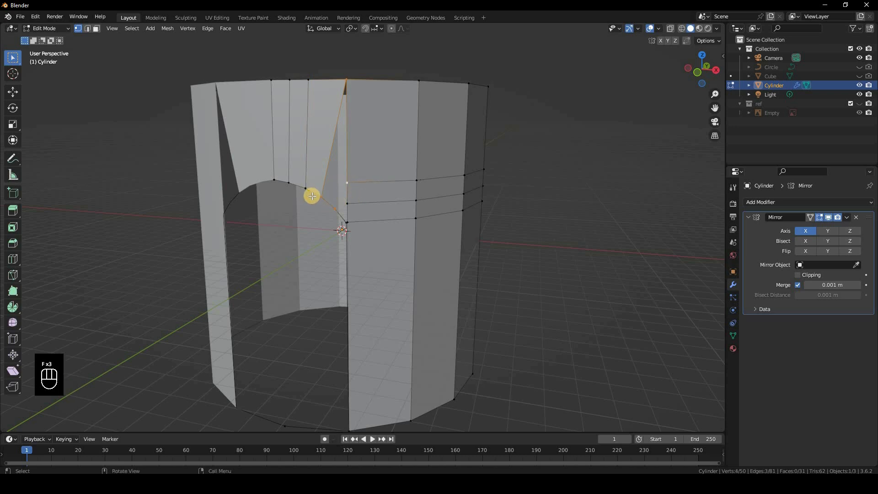
{"action": "key", "text": "f"}
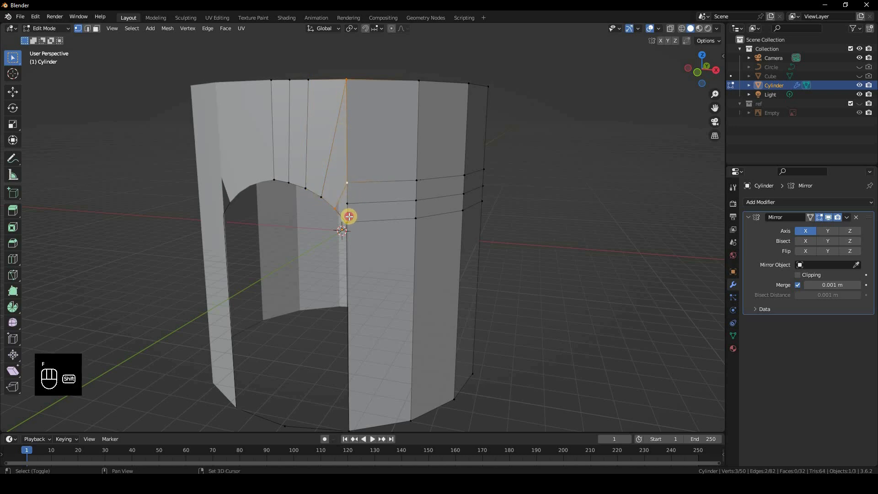
{"action": "left_click", "coordinate": [349, 224], "text": "shift"}
{"action": "key", "text": "f"}
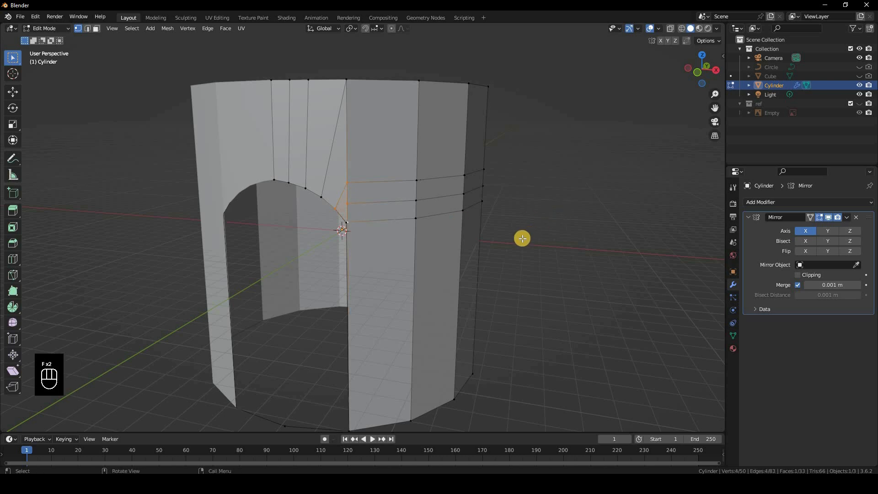
{"action": "middle_click_drag", "start_coordinate": [503, 253], "coordinate": [405, 139]}
{"action": "key", "text": "Tab"}
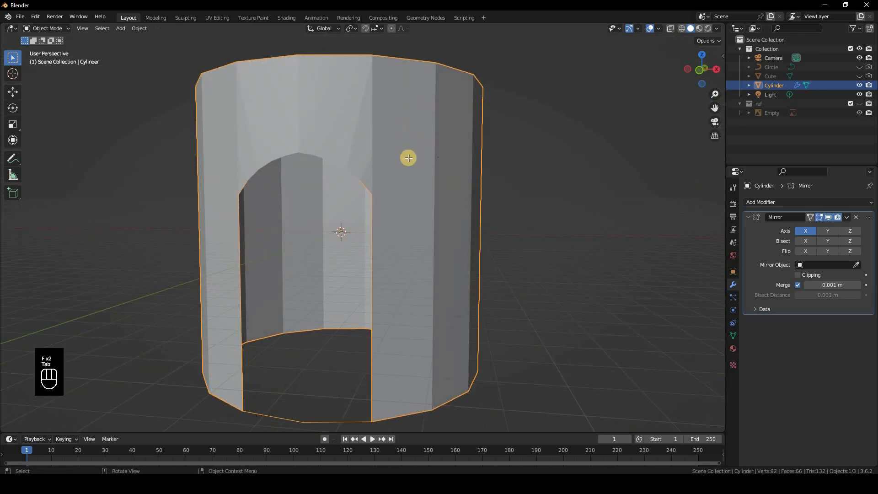
{"action": "key", "text": "Tab"}
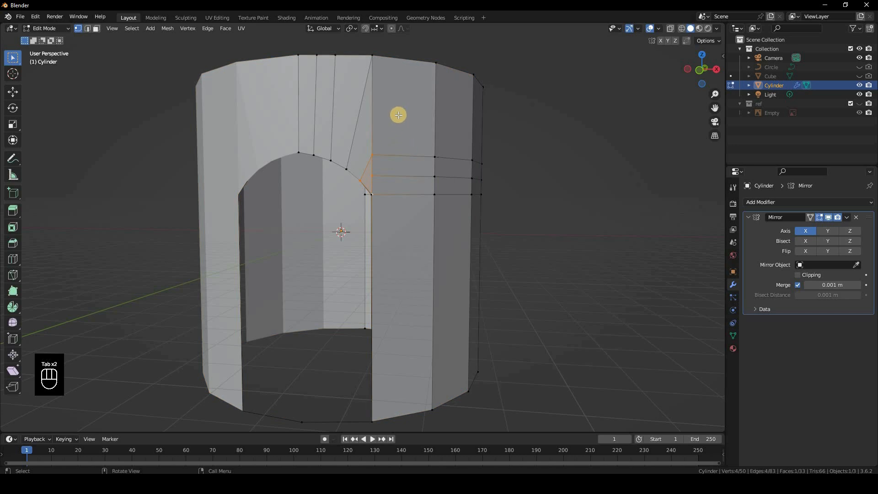
{"action": "key", "text": "ctrl+r"}
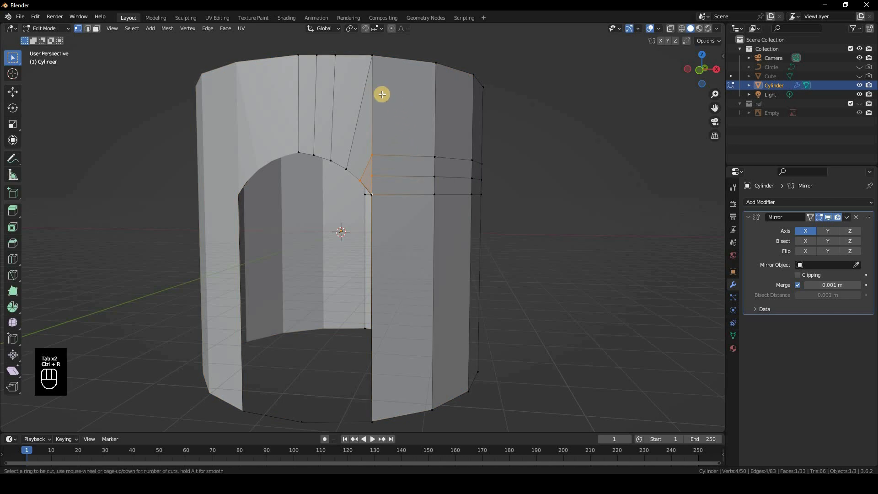
{"action": "left_click", "coordinate": [368, 96]}
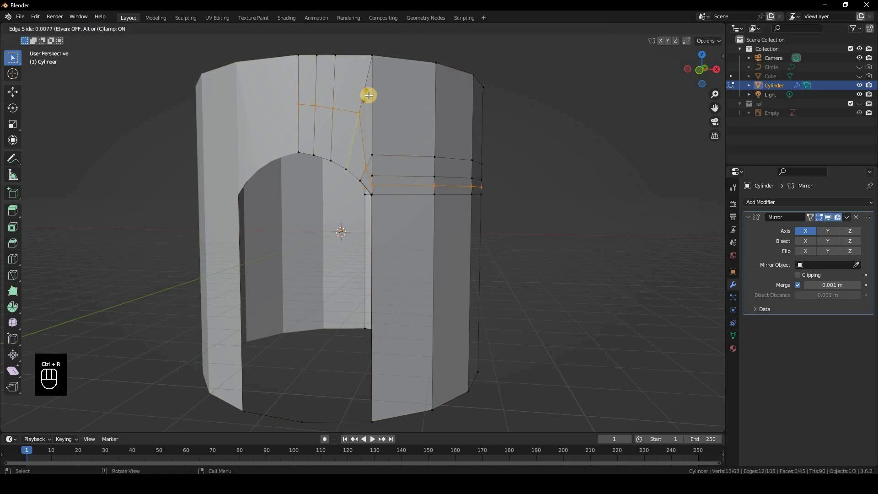
{"action": "left_click", "coordinate": [454, 100]}
{"action": "key", "text": "ctrl+z"}
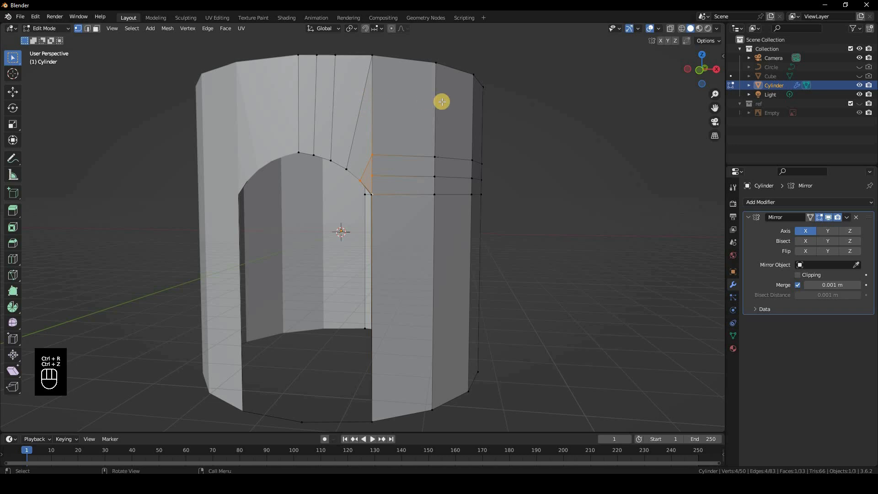
Return to Object Mode and shade the cylinder smooth
{"action": "middle_click_drag", "start_coordinate": [572, 229], "coordinate": [679, 244]}
{"action": "key", "text": "Tab"}
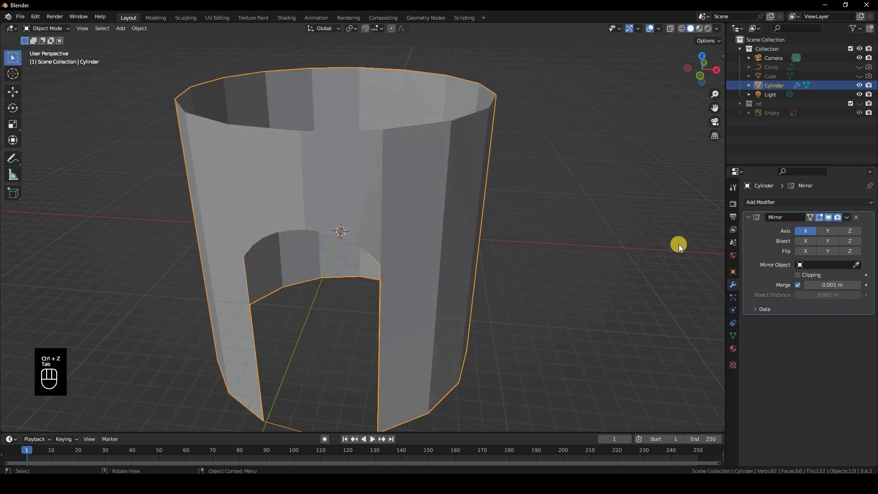
{"action": "right_click", "coordinate": [622, 179]}
{"action": "left_click", "coordinate": [611, 180]}
{"action": "mouse_move", "coordinate": [574, 182]}
{"action": "middle_mouse_down"}
{"action": "mouse_move", "coordinate": [637, 180]}
{"action": "mouse_move", "coordinate": [591, 234]}
{"action": "mouse_move", "coordinate": [456, 272]}
{"action": "middle_mouse_up"}
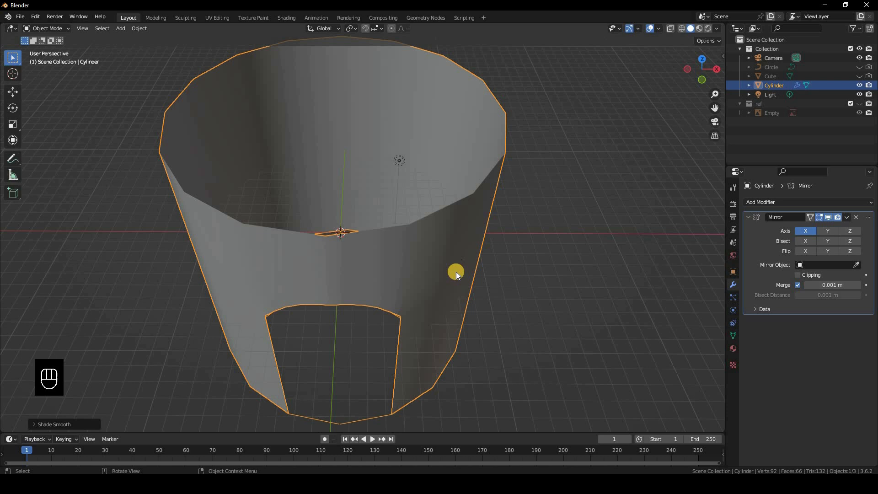
In Edit Mode, show the cylinder as wireframe from the top and select its vertices on the mirror centre line
{"action": "key", "text": "KP_7"}
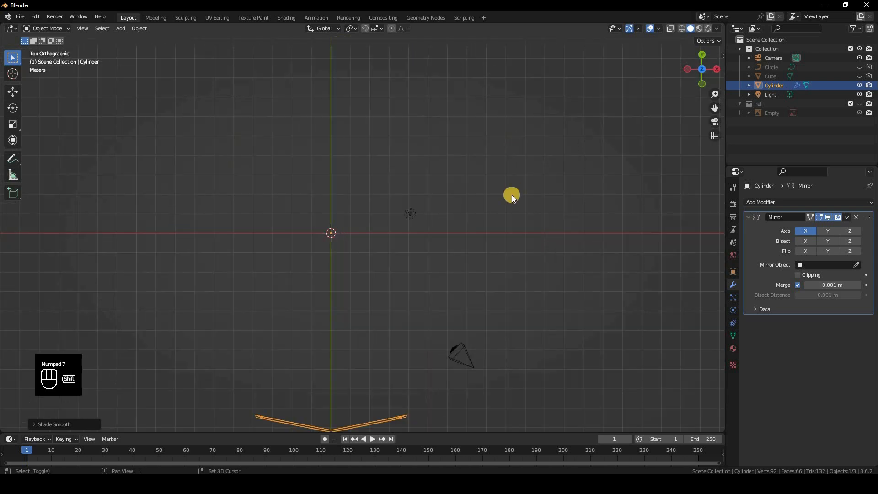
{"action": "middle_click_drag", "start_coordinate": [512, 194], "coordinate": [510, 208], "text": "shift"}
{"action": "scroll", "coordinate": [480, 207], "scroll_direction": "up", "scroll_amount": 1}
{"action": "key", "text": "Tab"}
{"action": "scroll", "coordinate": [457, 207], "scroll_direction": "up", "scroll_amount": 3}
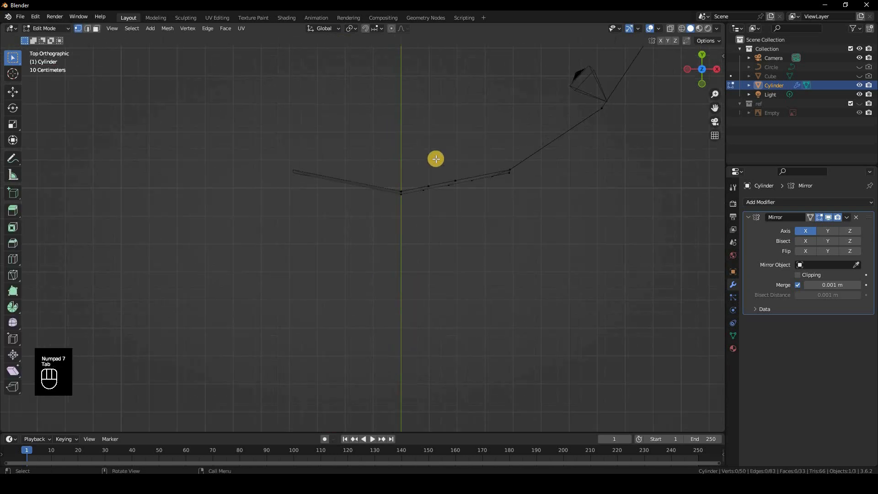
{"action": "mouse_move", "coordinate": [474, 193]}
{"action": "middle_mouse_down"}
{"action": "mouse_move", "coordinate": [500, 207]}
{"action": "mouse_move", "coordinate": [465, 204]}
{"action": "mouse_move", "coordinate": [481, 186]}
{"action": "middle_mouse_up"}
{"action": "key", "text": "KP_7"}
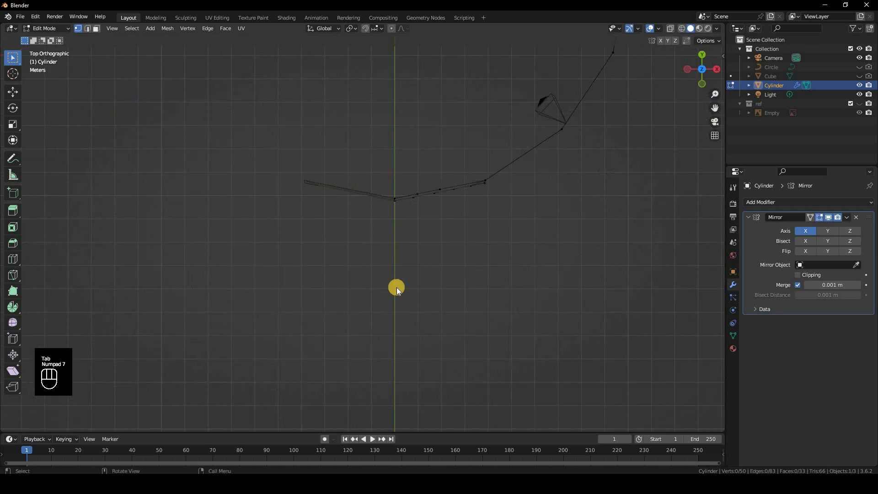
{"action": "key", "text": "z"}
{"action": "left_click", "coordinate": [406, 127]}
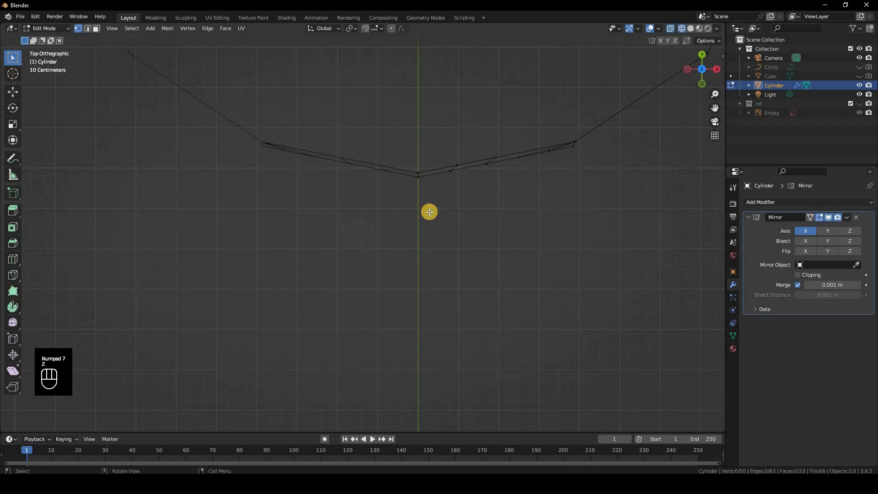
{"action": "left_click_drag", "start_coordinate": [406, 127], "coordinate": [429, 212]}
{"action": "key", "text": "s"}
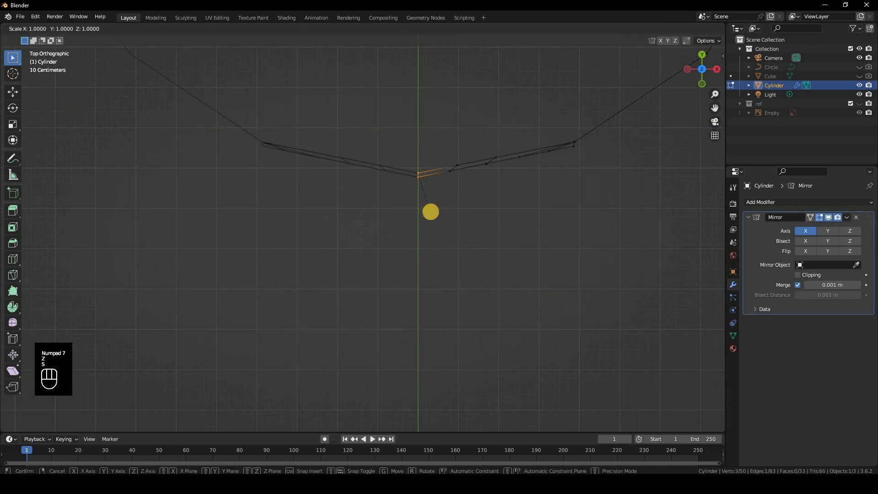
{"action": "left_click", "coordinate": [498, 205]}
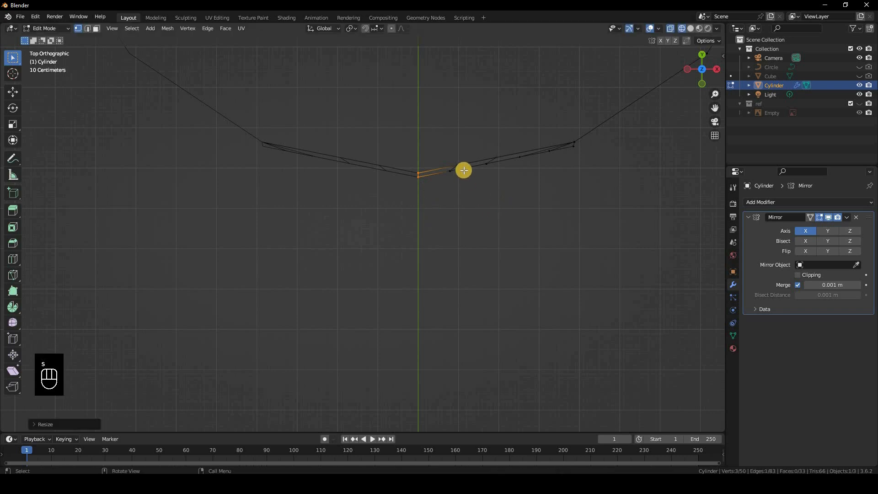
{"action": "middle_click_drag", "start_coordinate": [463, 171], "coordinate": [497, 241]}
{"action": "key", "text": "ctrl+z"}
Scale the selected centre-line vertices along global X by about 1.0043
{"action": "key", "text": "s"}
{"action": "key", "text": "x"}
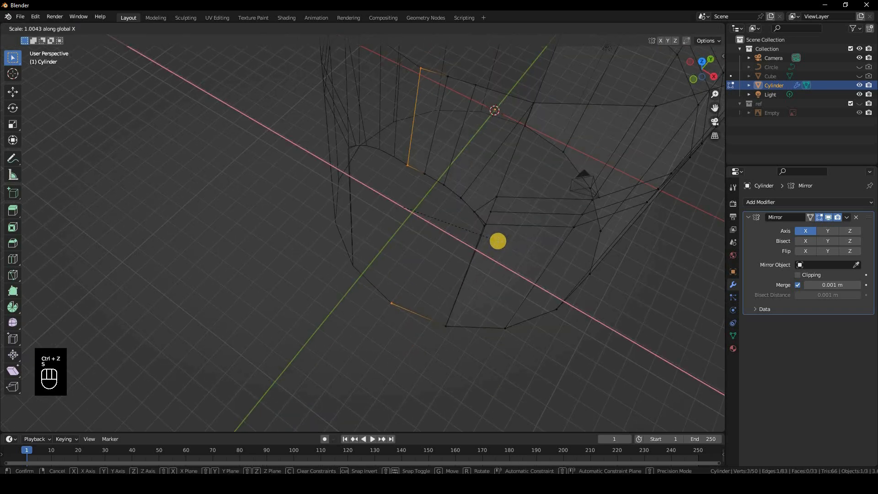
{"action": "left_click", "coordinate": [498, 241]}
From the top view, flatten the selected centre-line vertices by scaling them along global Y
{"action": "key", "text": "KP_7"}
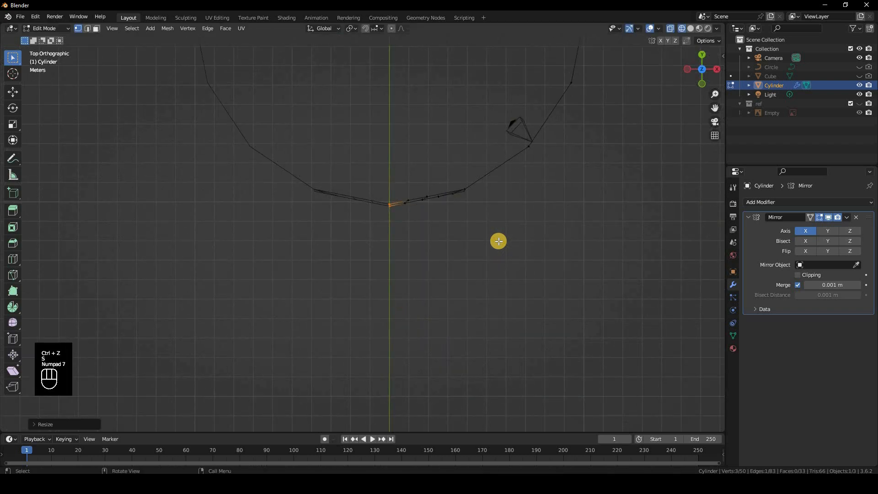
{"action": "middle_click_drag", "start_coordinate": [620, 263], "coordinate": [594, 329], "text": "shift"}
{"action": "key", "text": "s"}
{"action": "key", "text": "y"}
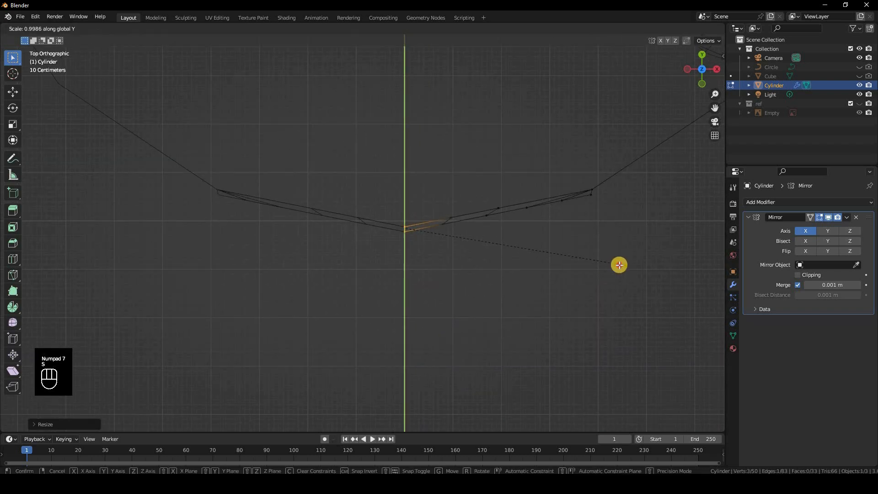
{"action": "left_click", "coordinate": [429, 168]}
Align the next vertex pairs outward from the centre line by scaling each pair to 0 along global Y
{"action": "left_click_drag", "start_coordinate": [430, 167], "coordinate": [464, 257]}
{"action": "key", "text": "s"}
{"action": "key", "text": "y"}
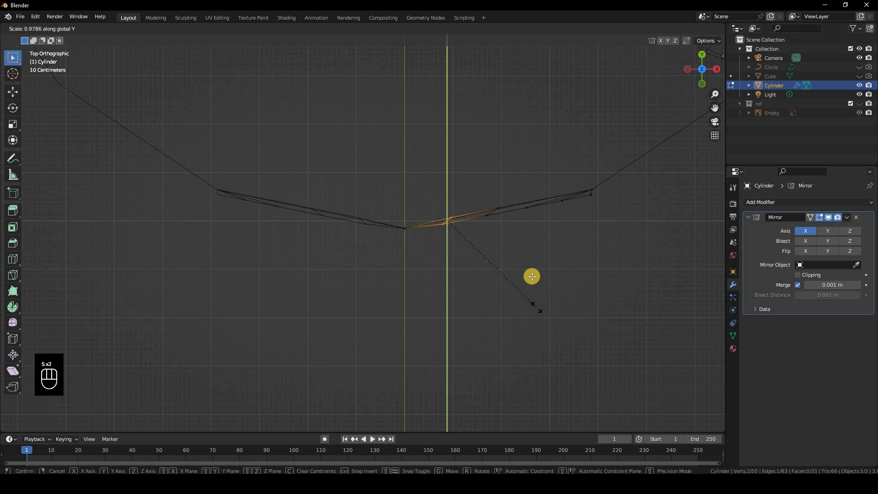
{"action": "left_click", "coordinate": [472, 170]}
{"action": "left_click_drag", "start_coordinate": [468, 169], "coordinate": [510, 256]}
{"action": "key", "text": "s"}
{"action": "key", "text": "y"}
{"action": "key", "text": "0"}
{"action": "left_click", "coordinate": [537, 218]}
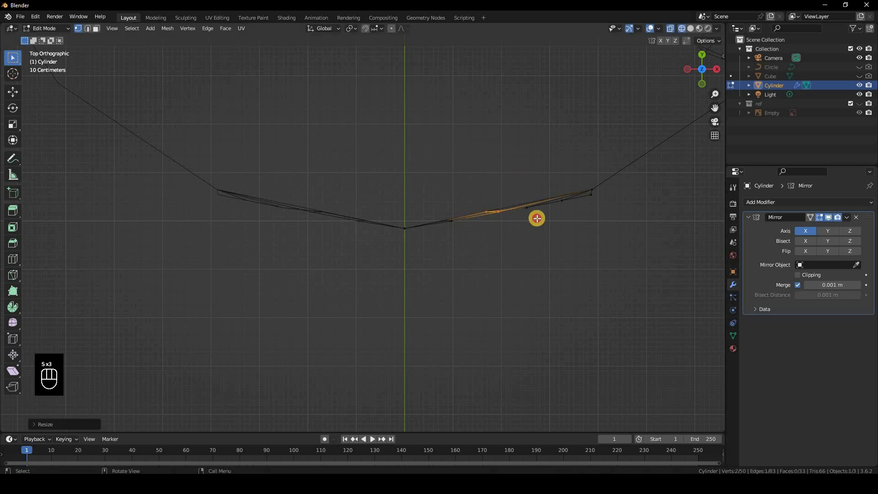
{"action": "left_click_drag", "start_coordinate": [523, 179], "coordinate": [538, 220]}
Return to Object Mode and display the cylinder in solid shading
{"action": "mouse_move", "coordinate": [538, 220]}
{"action": "middle_mouse_down"}
{"action": "mouse_move", "coordinate": [523, 229]}
{"action": "mouse_move", "coordinate": [576, 246]}
{"action": "middle_mouse_up"}
{"action": "key", "text": "Tab"}
{"action": "key", "text": "z"}
{"action": "left_click", "coordinate": [511, 226]}
{"action": "middle_click_drag", "start_coordinate": [510, 227], "coordinate": [844, 203]}
Add a Solidify modifier to the cylinder with offset 0 and thickness 0.1 m
{"action": "left_click", "coordinate": [761, 202]}
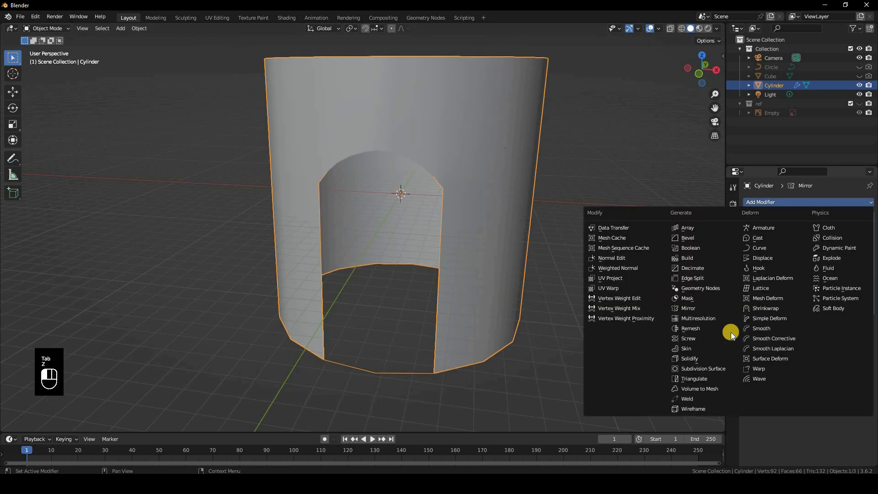
{"action": "left_click", "coordinate": [723, 358]}
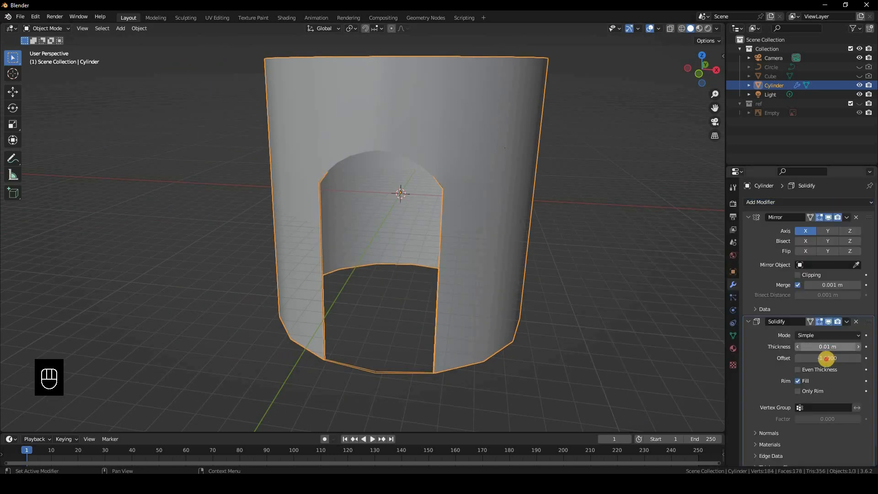
{"action": "left_click", "coordinate": [829, 357]}
{"action": "type", "text": "0"}
{"action": "left_click", "coordinate": [833, 348]}
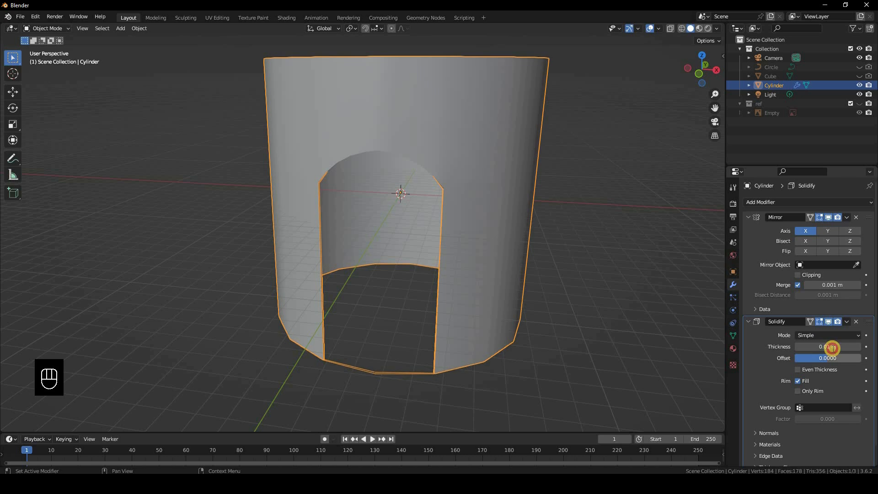
{"action": "left_click", "coordinate": [832, 348]}
{"action": "type", "text": "0.1"}
{"action": "key", "text": "Return"}
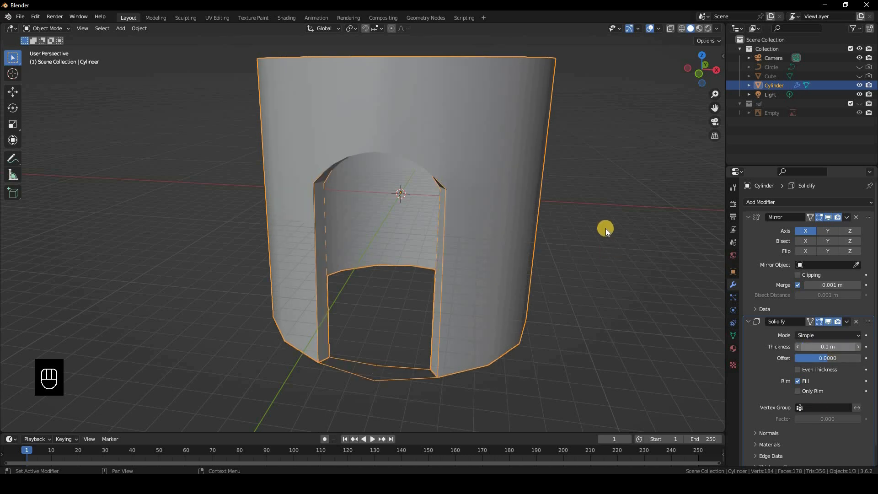
In Edit Mode, delete the stray floor vertex at the middle of the arch opening, and return to Object Mode
{"action": "middle_click_drag", "start_coordinate": [573, 214], "coordinate": [369, 349]}
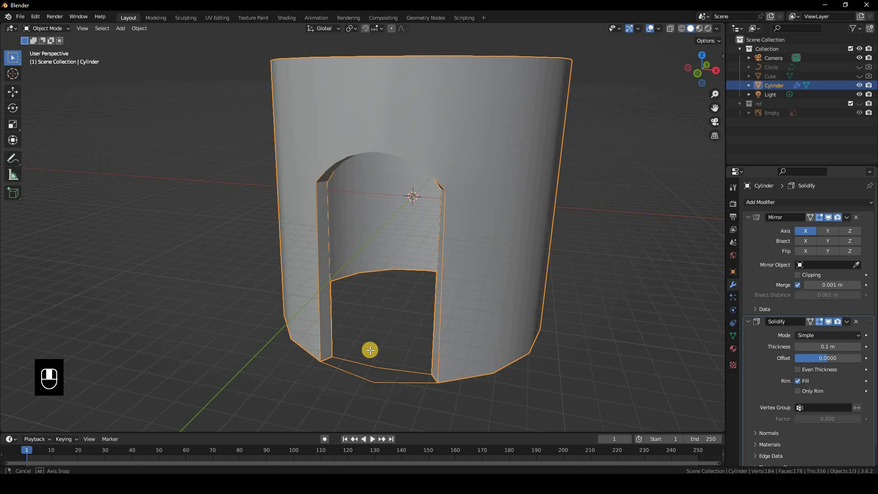
{"action": "key", "text": "Tab"}
{"action": "left_click_drag", "start_coordinate": [368, 349], "coordinate": [397, 390]}
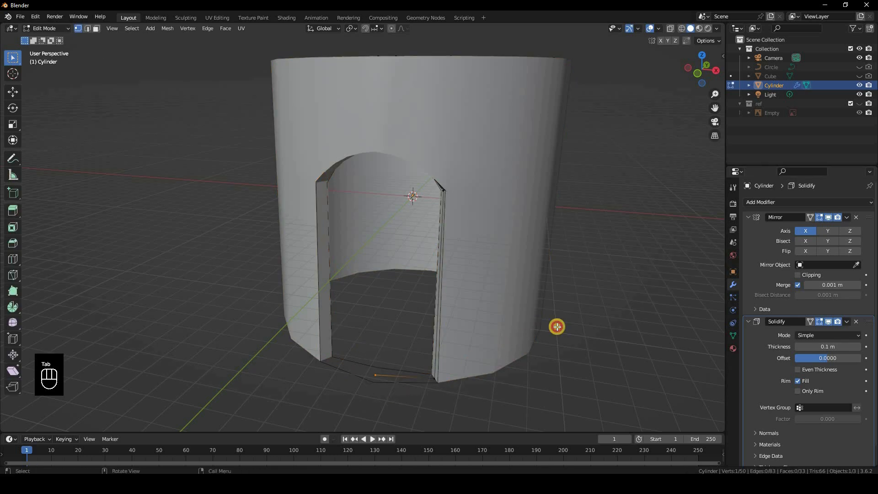
{"action": "key", "text": "Delete"}
{"action": "left_click", "coordinate": [557, 327]}
{"action": "middle_click_drag", "start_coordinate": [644, 274], "coordinate": [508, 173]}
{"action": "key", "text": "Tab"}
Unhide the brick arch and move it about 20 m along global X, out beside the cylinder
{"action": "middle_click_drag", "start_coordinate": [438, 165], "coordinate": [858, 76]}
{"action": "left_click", "coordinate": [860, 76]}
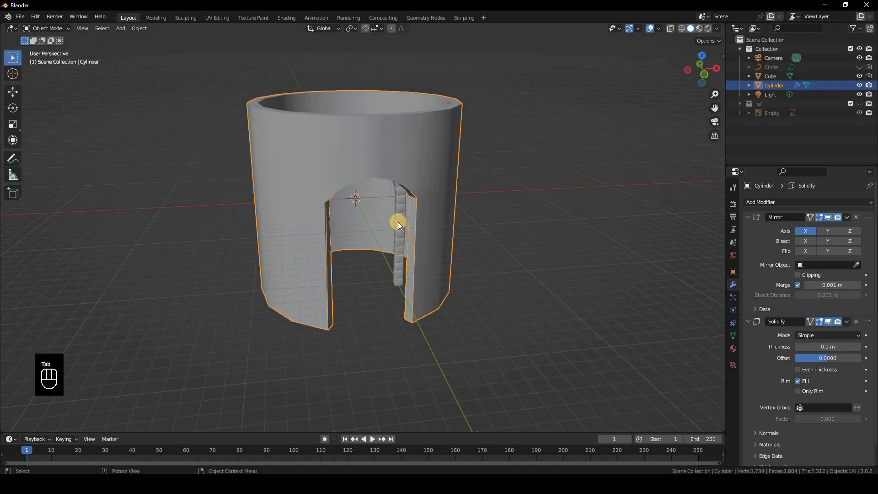
{"action": "left_click", "coordinate": [398, 222]}
{"action": "key", "text": "g"}
{"action": "key", "text": "x"}
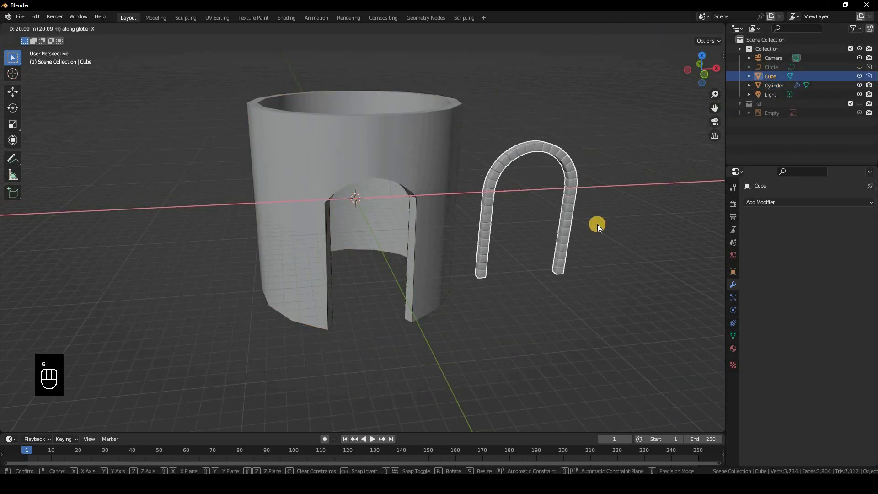
{"action": "left_click", "coordinate": [597, 224]}
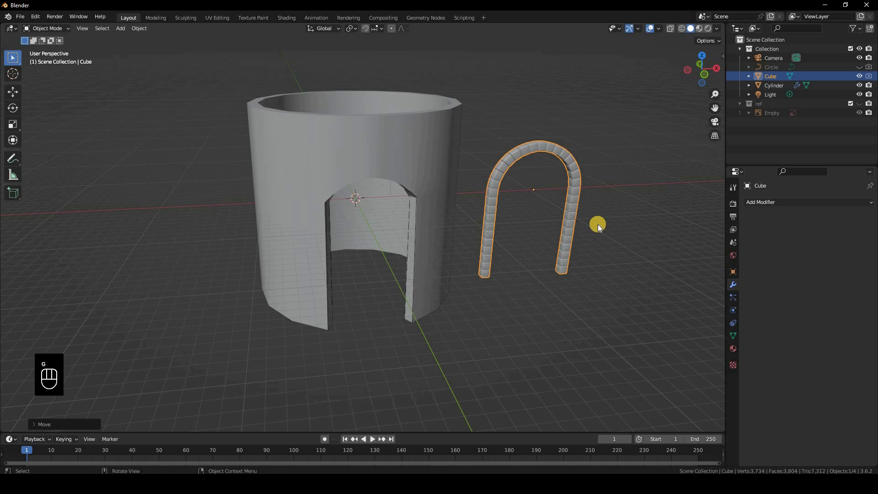